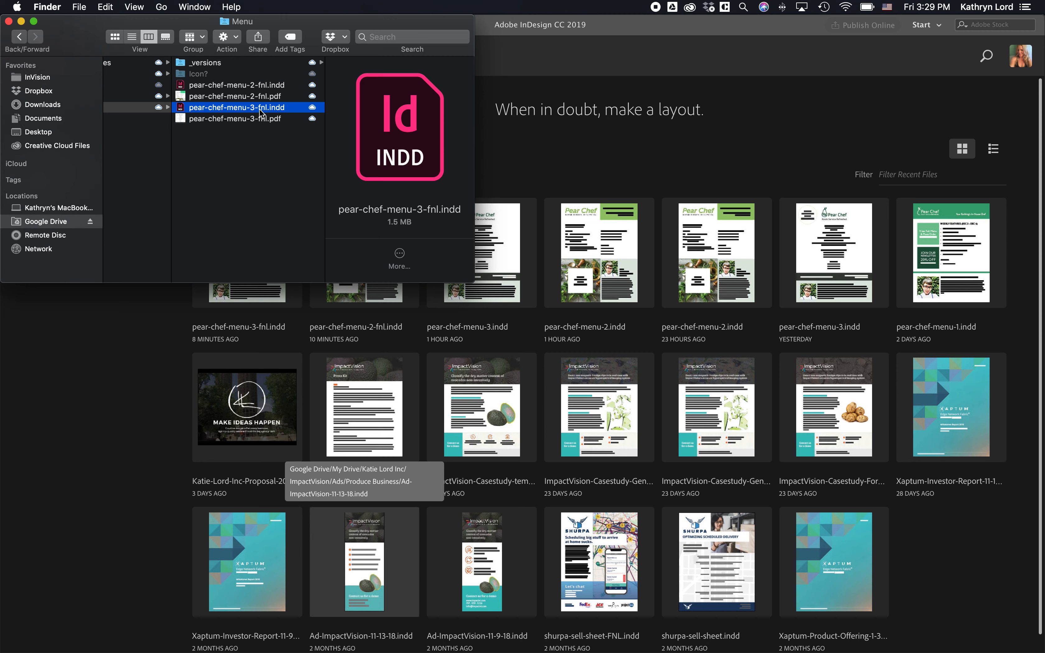
Open pear-chef-menu-3-fnl.indd and activate the missing fonts Museo Sans Rounded 500 and 300 from Adobe Fonts
double_click(261, 111)
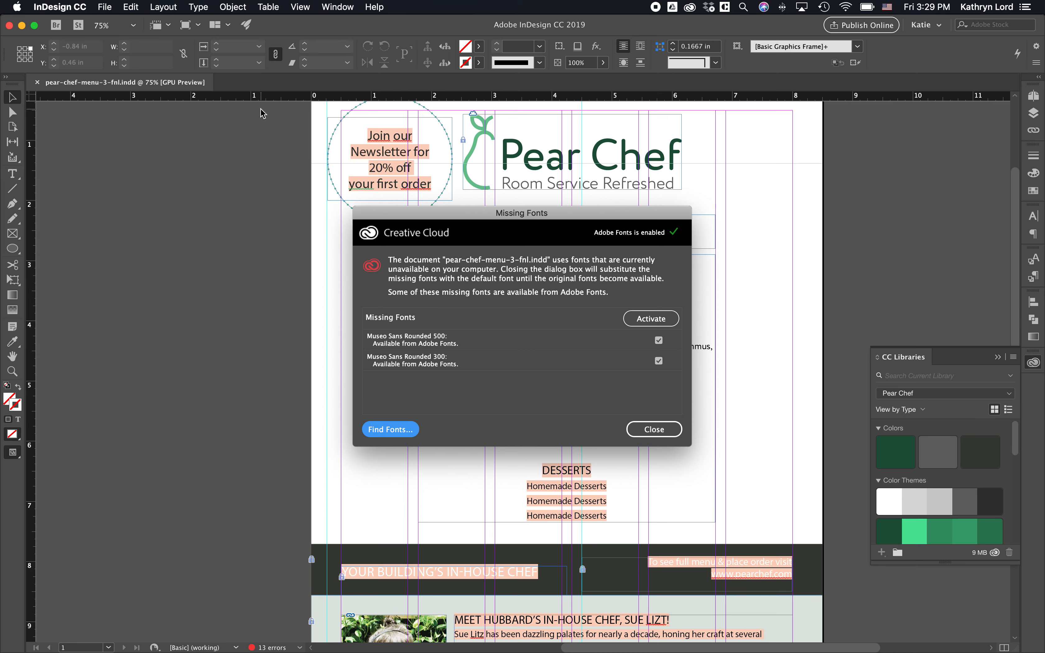
left_click_drag(579, 221, 345, 162)
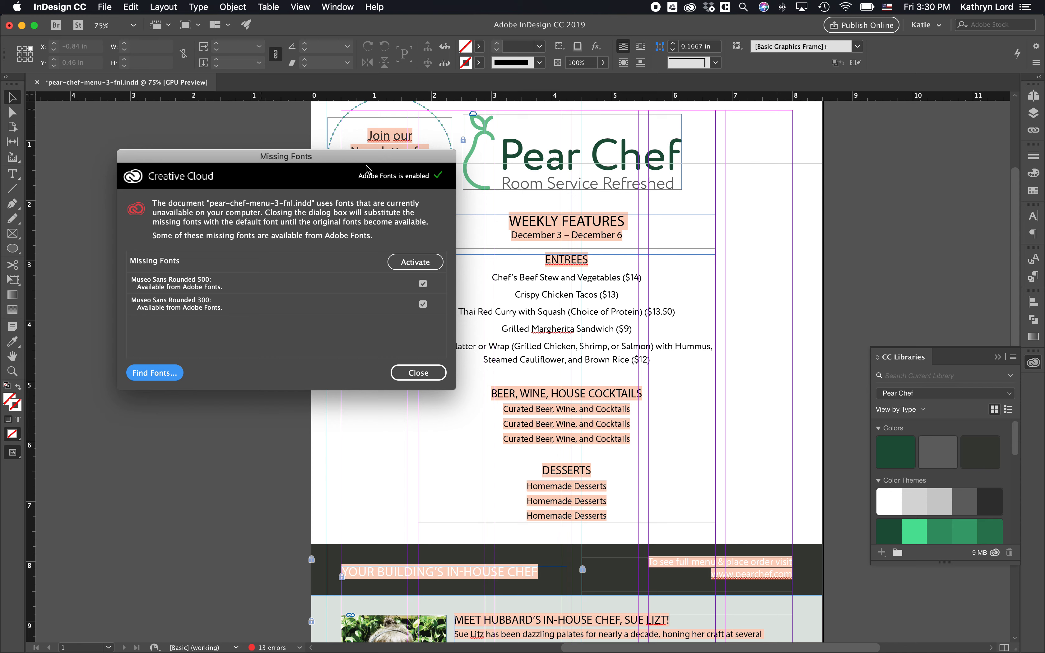
left_click(418, 268)
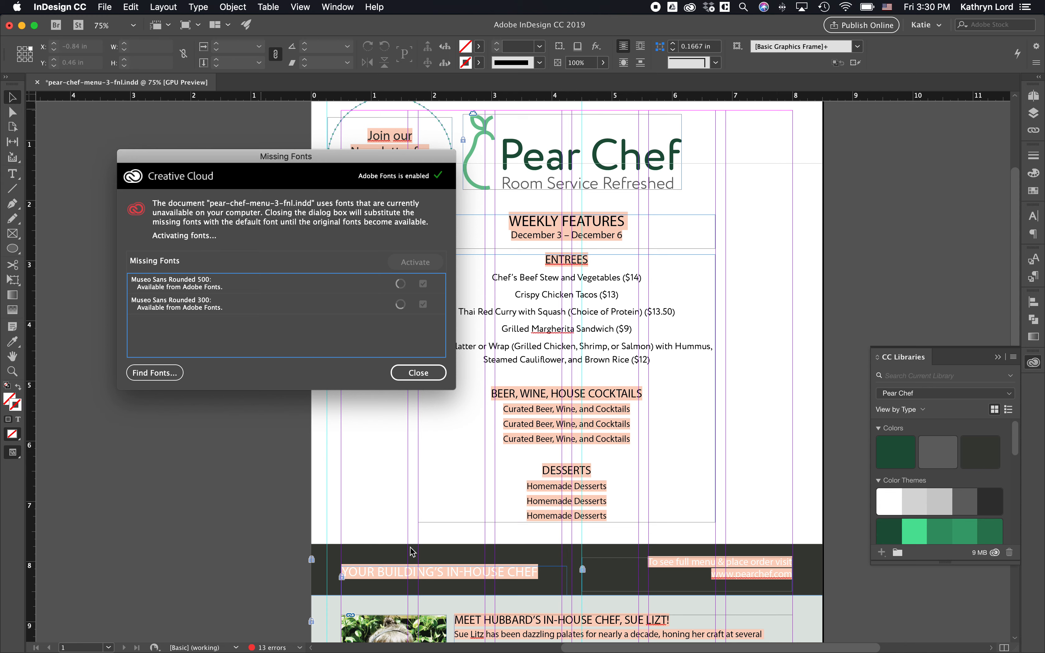
mouse_move(370, 643)
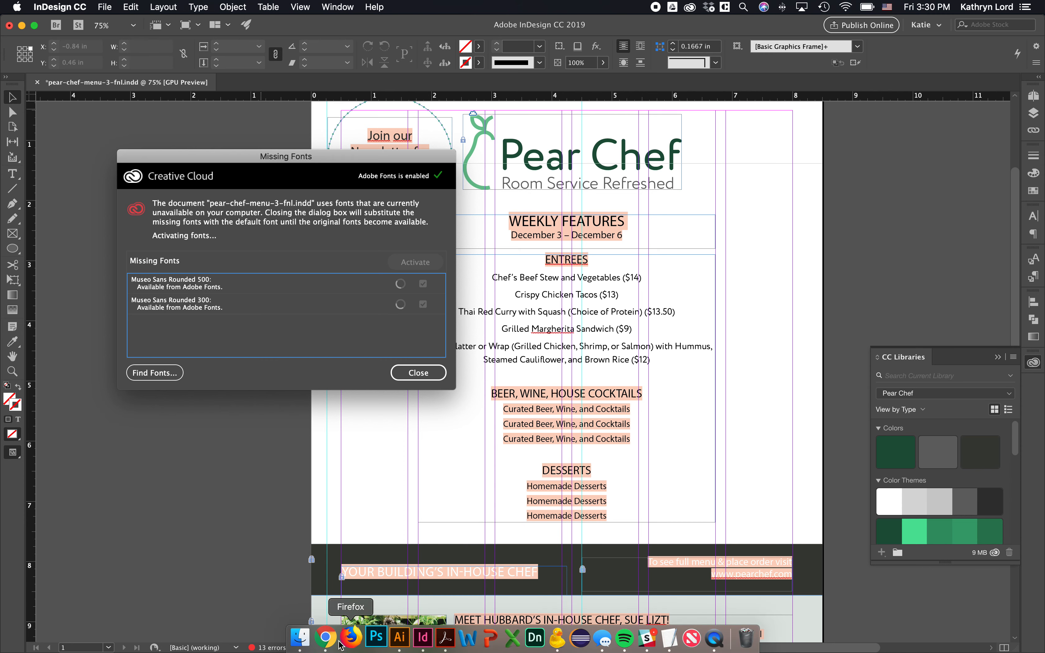
left_click(327, 645)
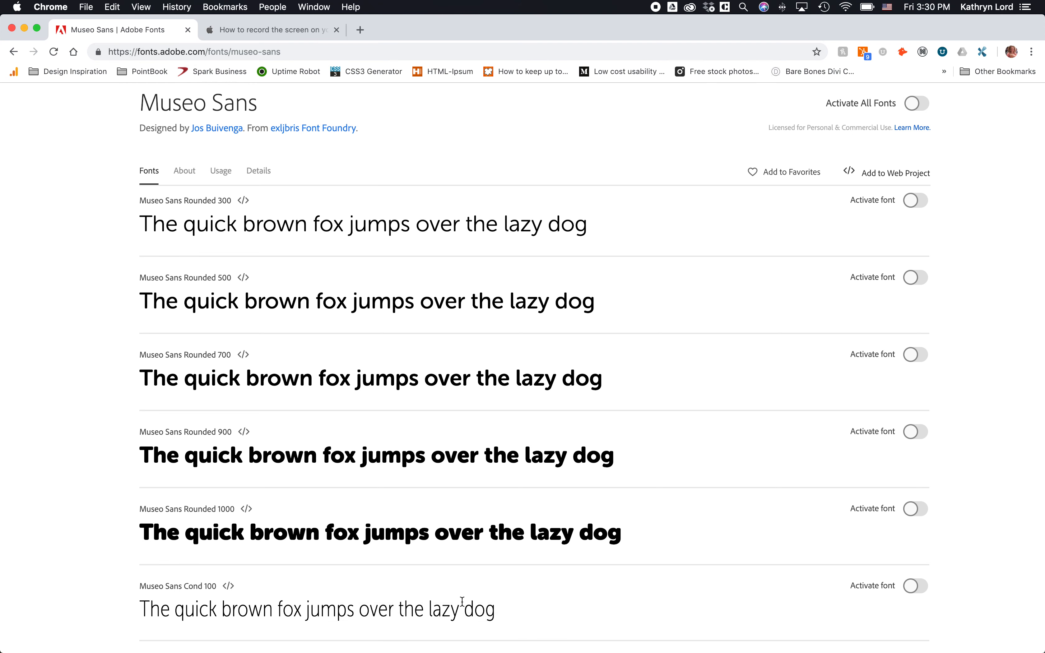
left_click(367, 635)
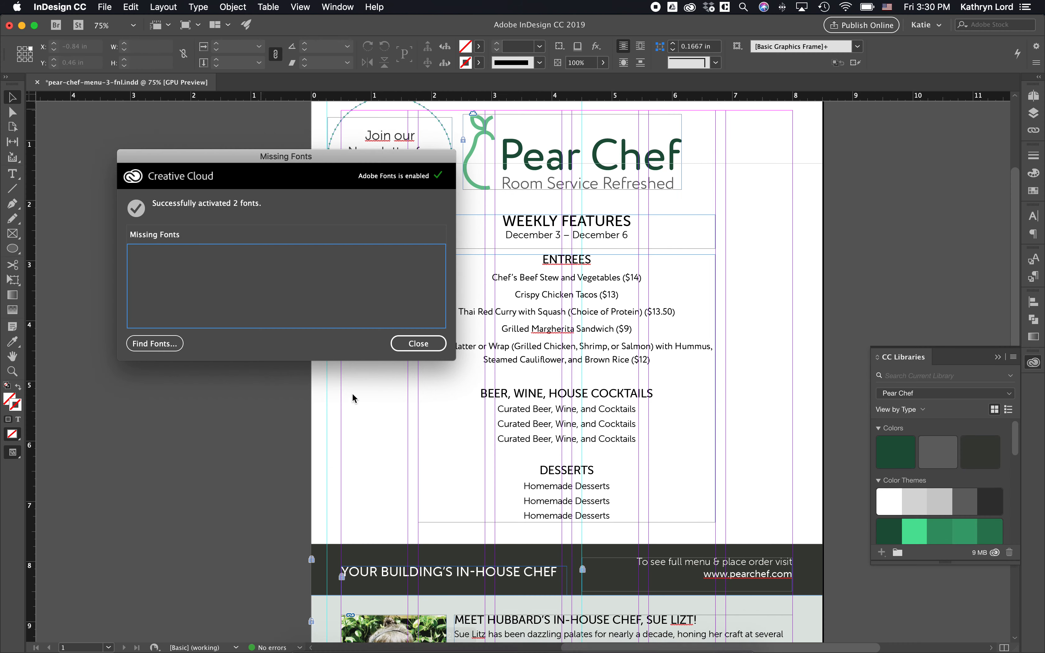
left_click(418, 343)
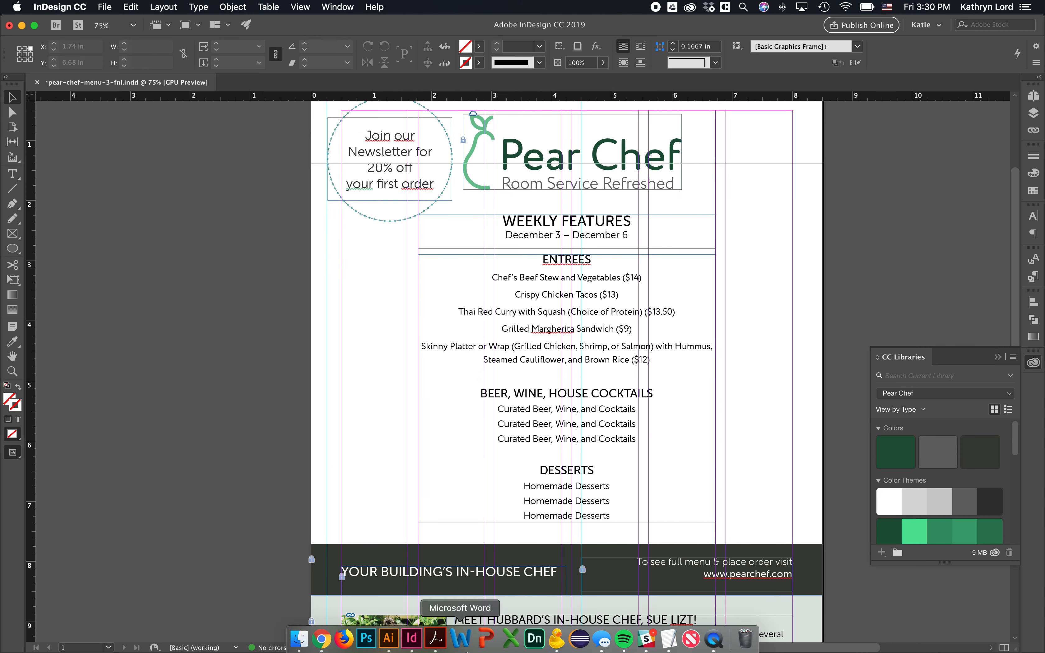
Switch to Chrome, reload the Museo Sans page on Adobe Fonts and check the activation status of the Rounded 300 and 500 fonts
left_click(321, 639)
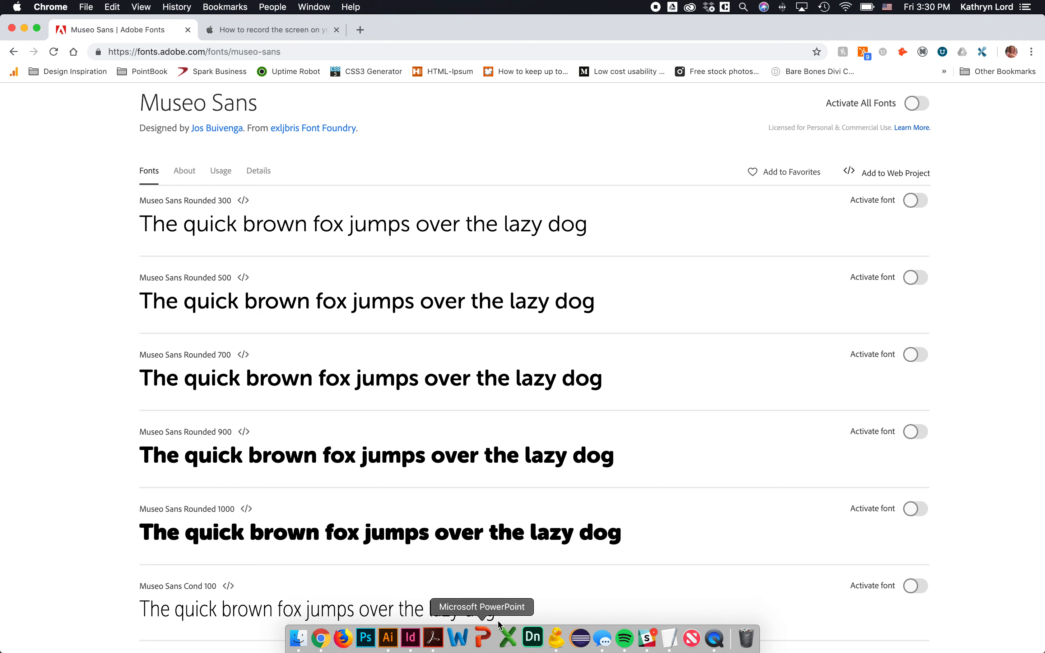
left_click(56, 47)
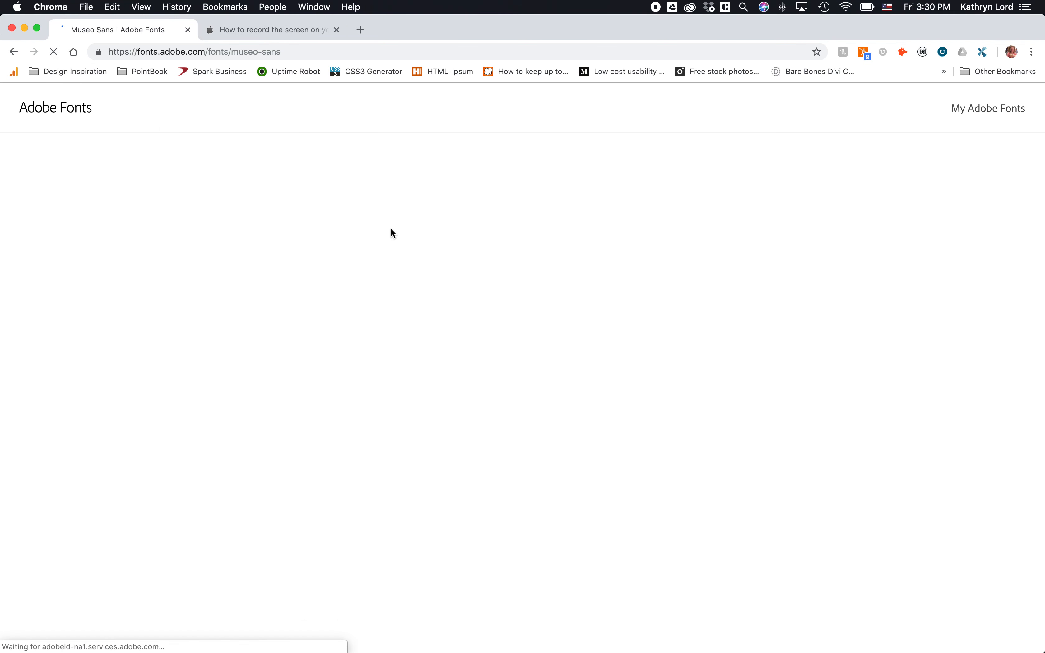
scroll(932, 342, "down", 15)
scroll(931, 341, "down", 15)
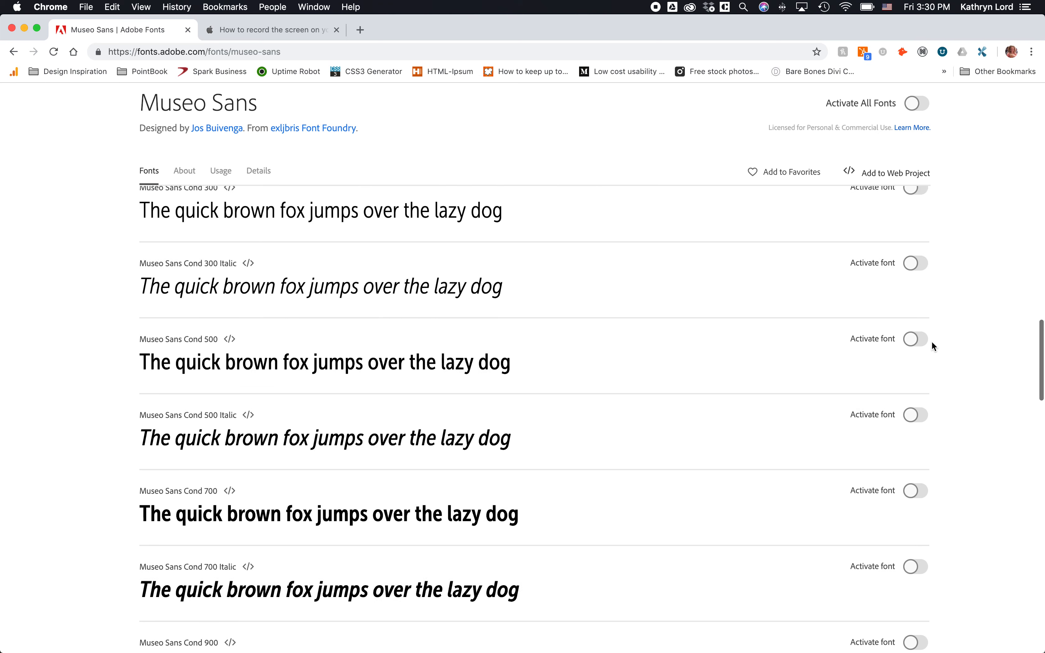
scroll(931, 341, "up", 20)
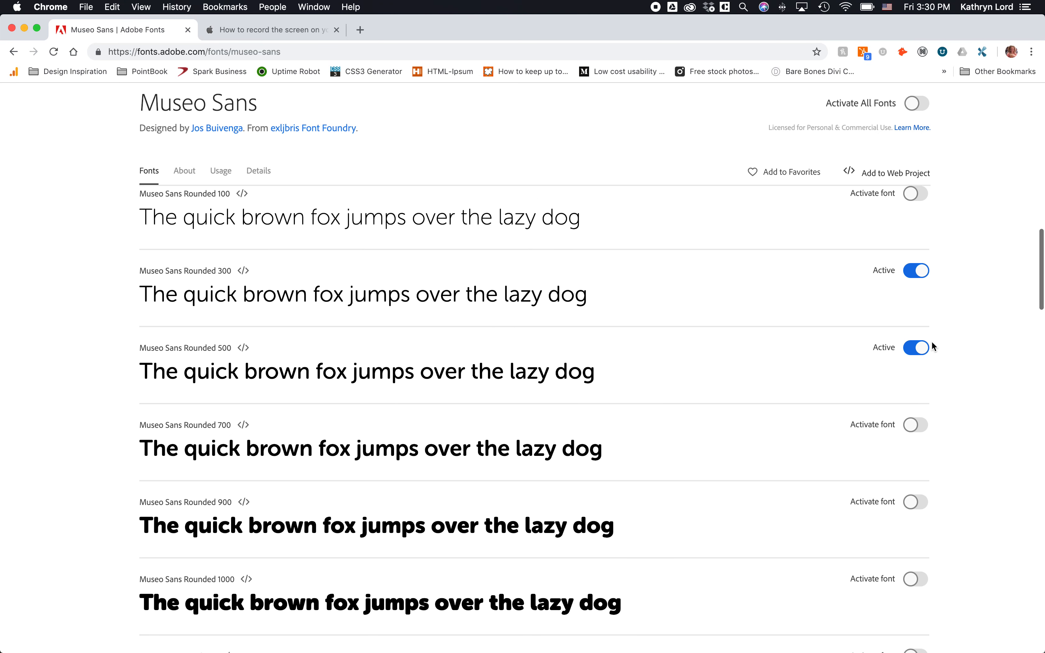
scroll(932, 341, "down", 2)
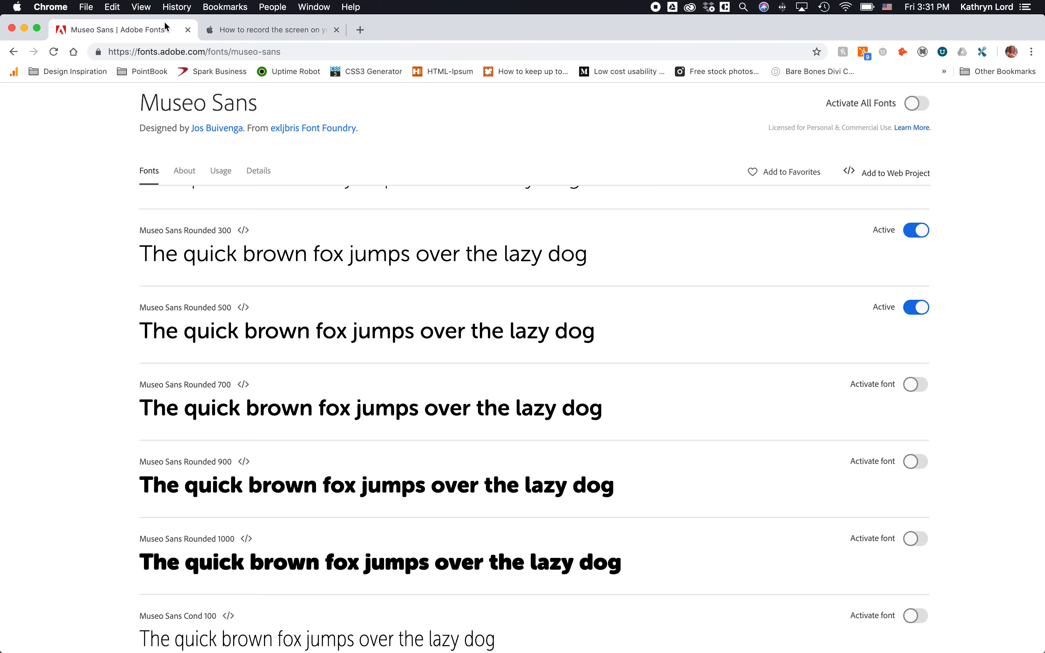
Return to InDesign and compare the menu page in the Preview and Normal screen modes, ending in Normal
mouse_move(575, 651)
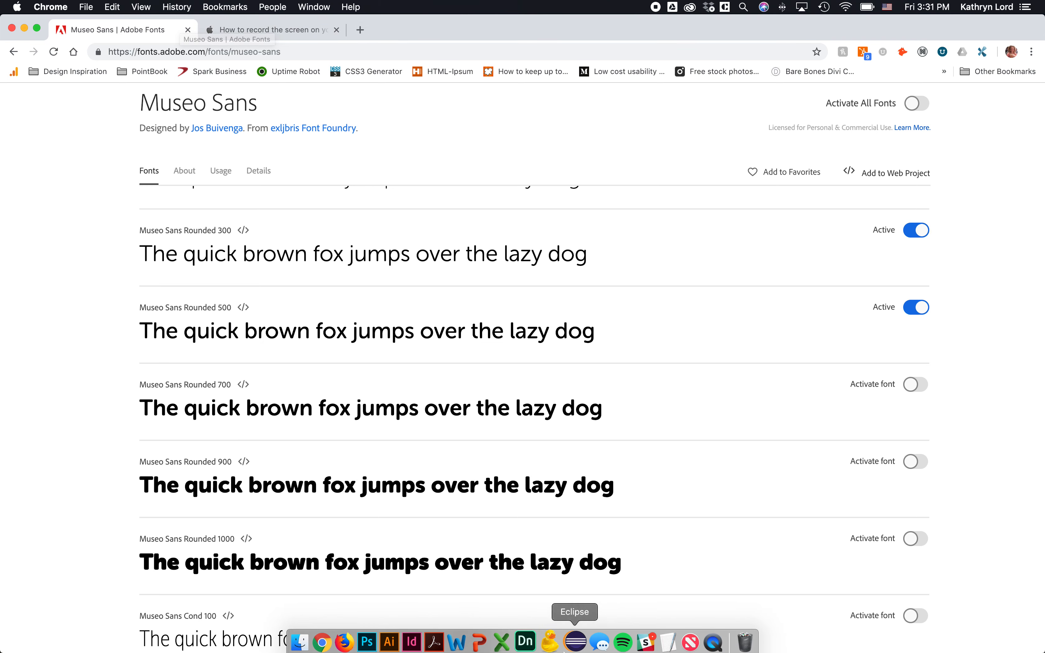
left_click(418, 648)
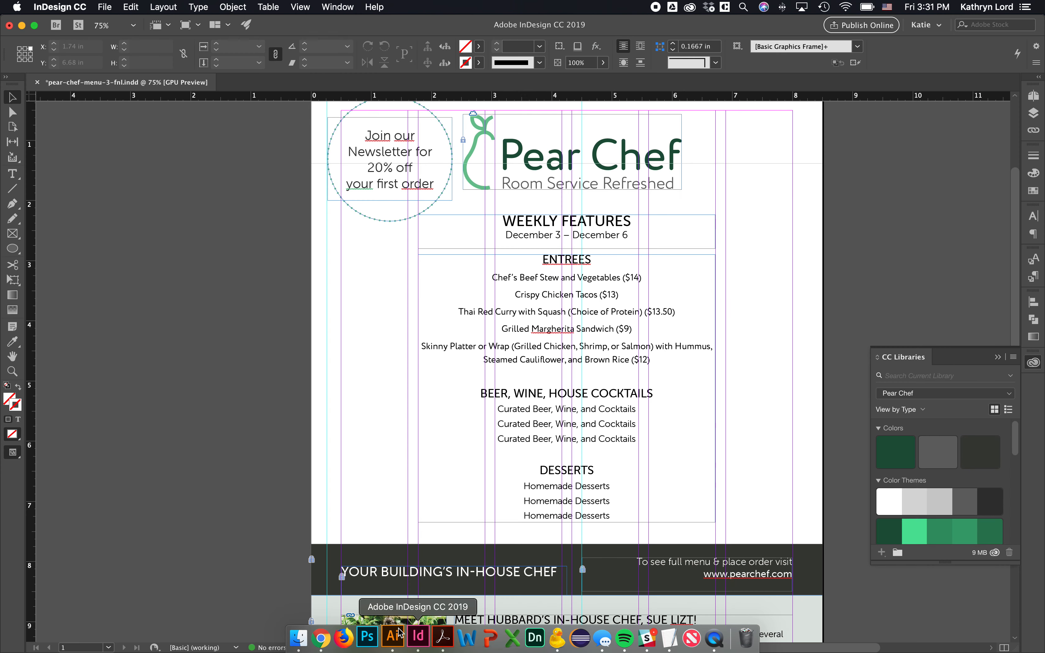
scroll(449, 493, "right", 3)
scroll(450, 492, "up", 2)
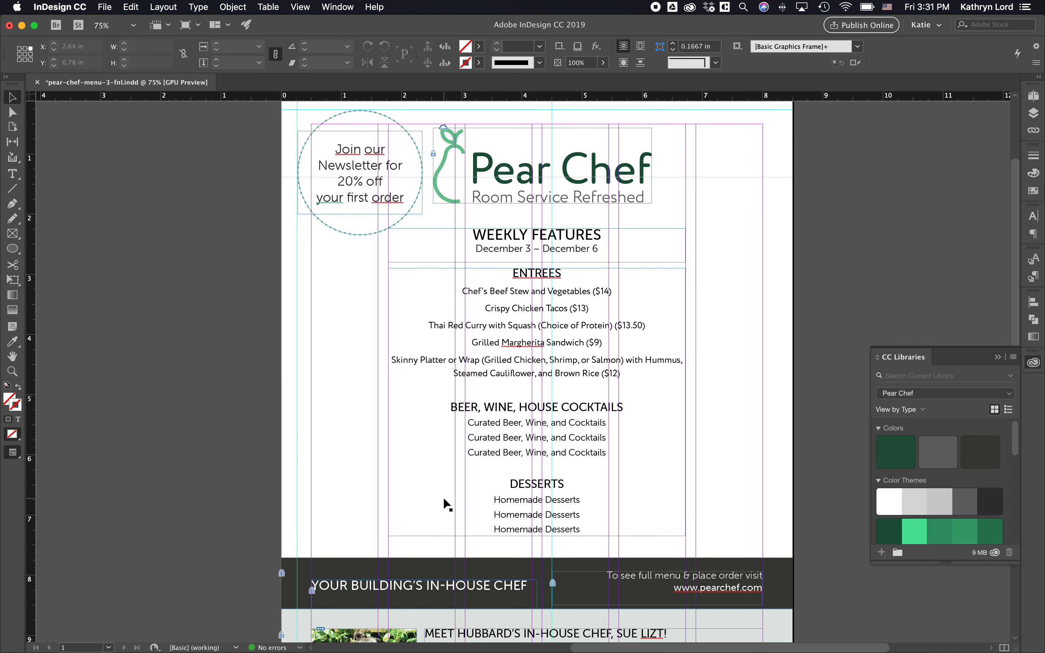
scroll(444, 499, "right", 1)
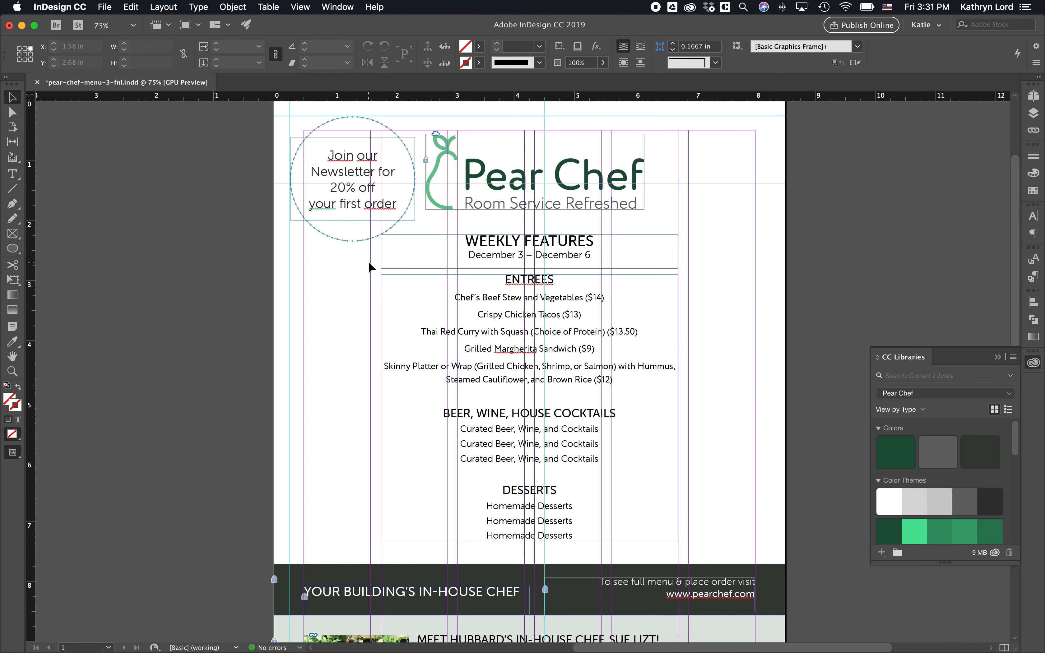
key("w")
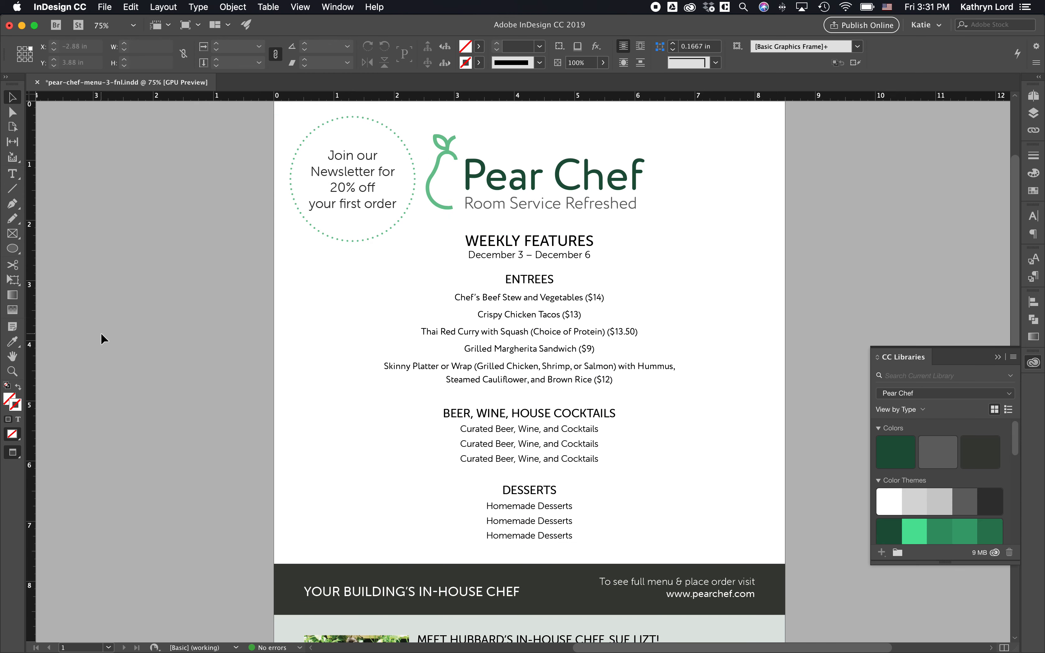
key("w")
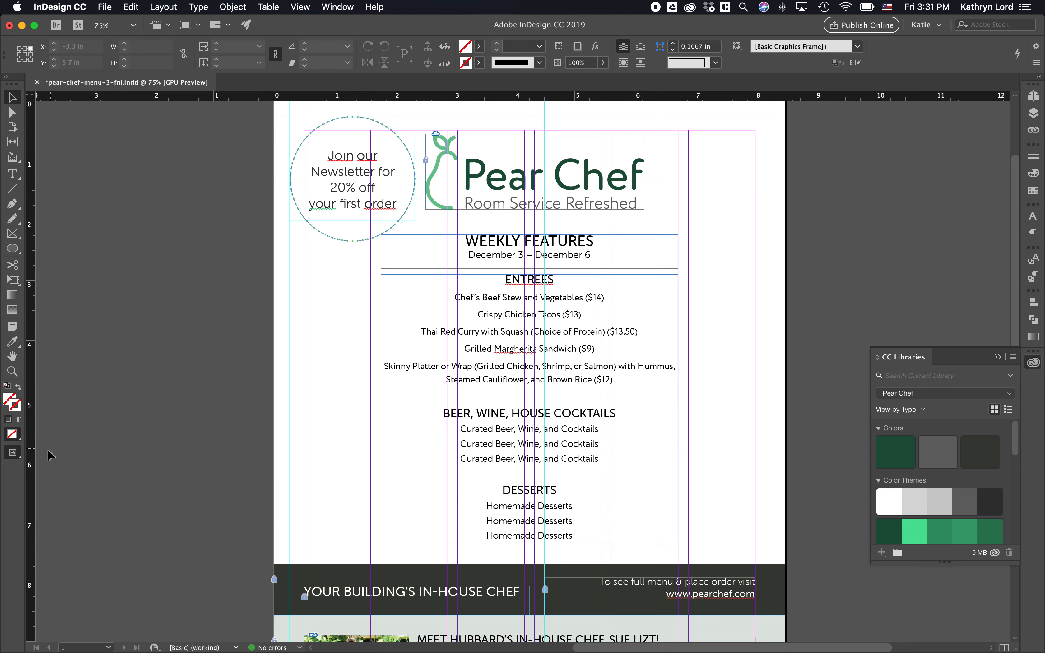
left_click(11, 453)
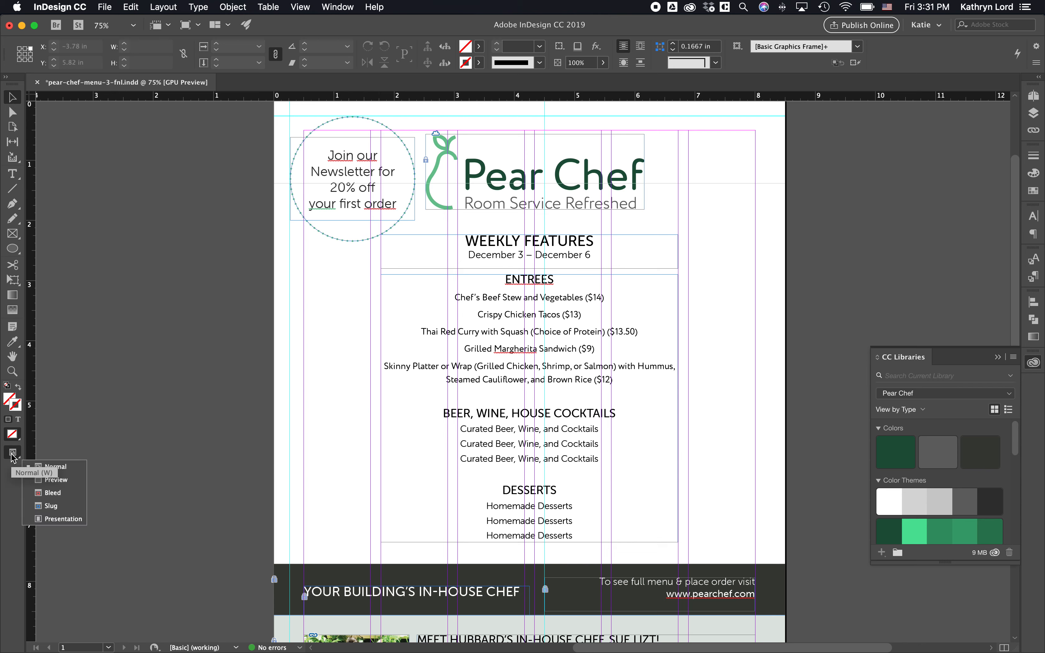
left_click(56, 480)
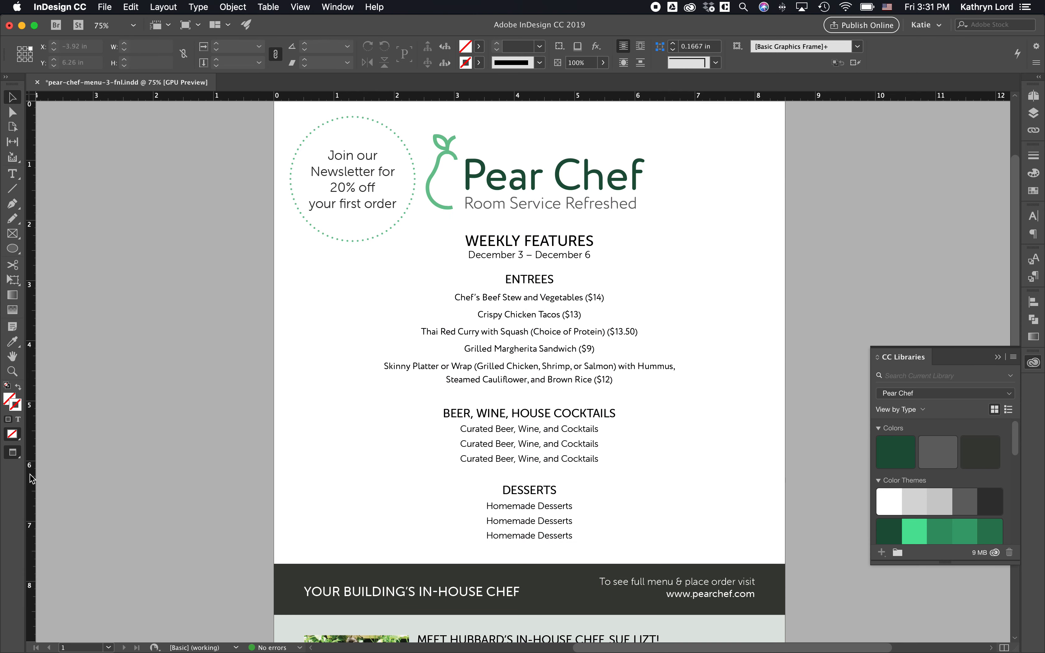
key("w")
Replace both months in the date range under the WEEKLY FEATURES heading with January, and deselect the text frame
left_click_drag(590, 380, 458, 412)
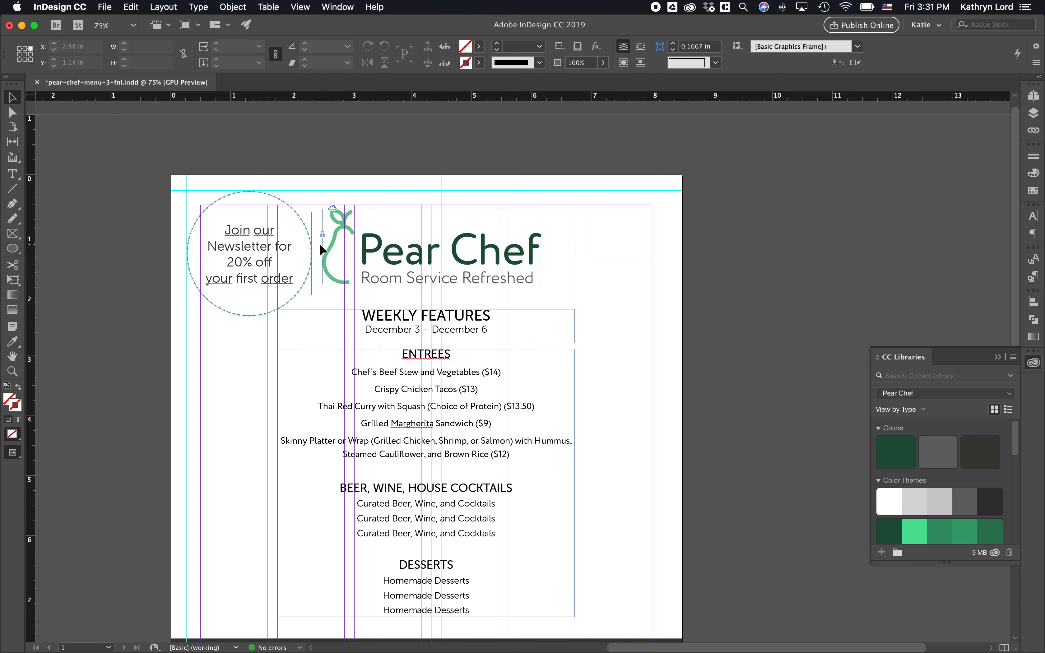
scroll(320, 249, "down", 2)
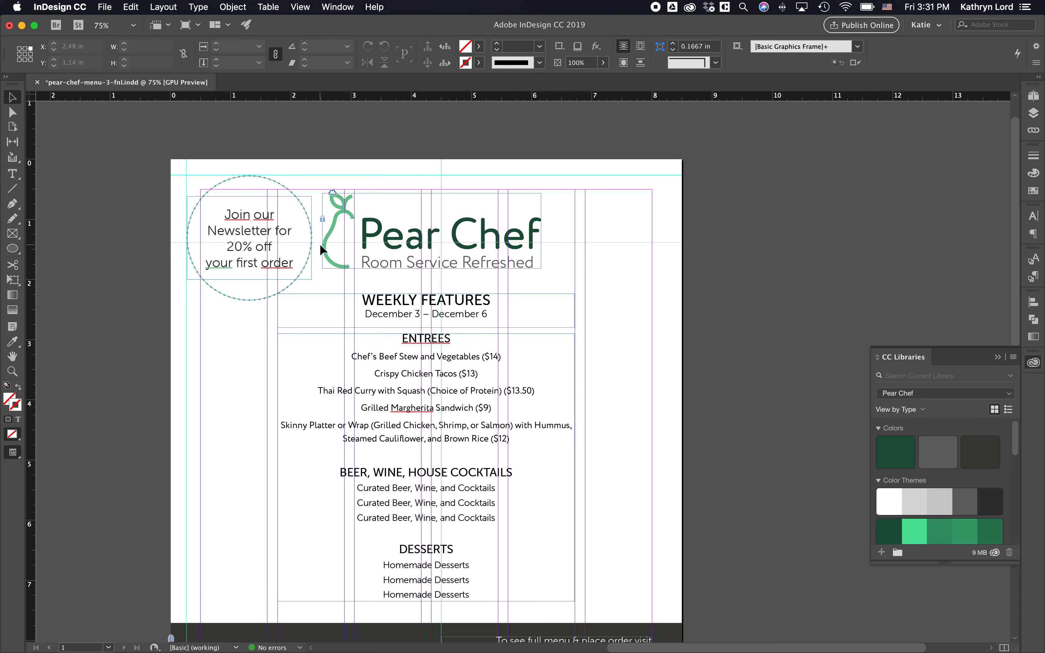
scroll(320, 249, "down", 1)
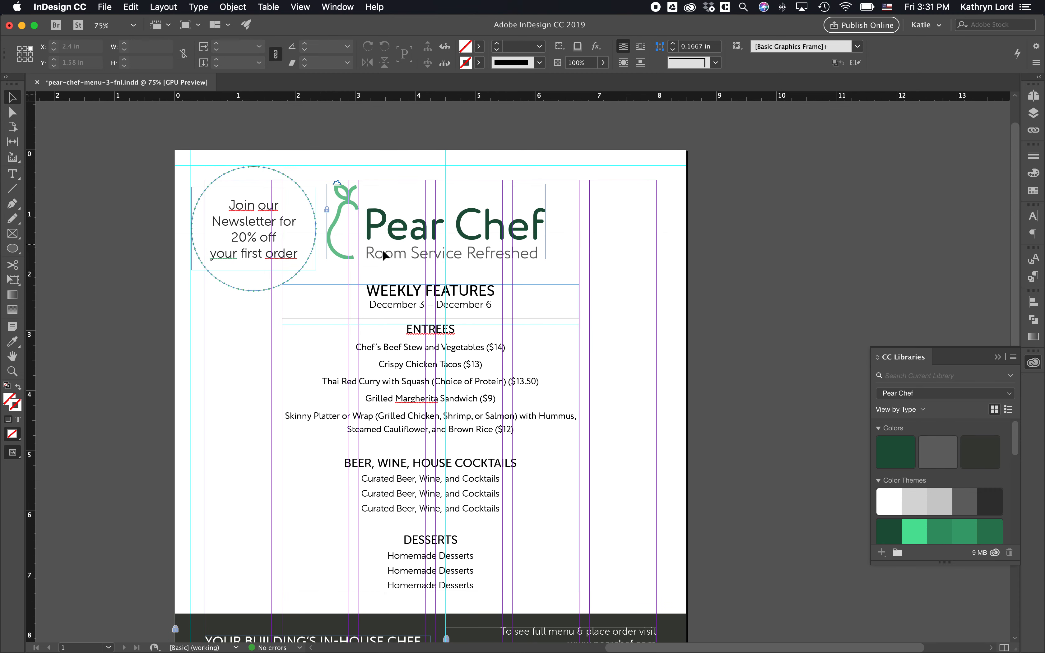
scroll(627, 385, "down", 7)
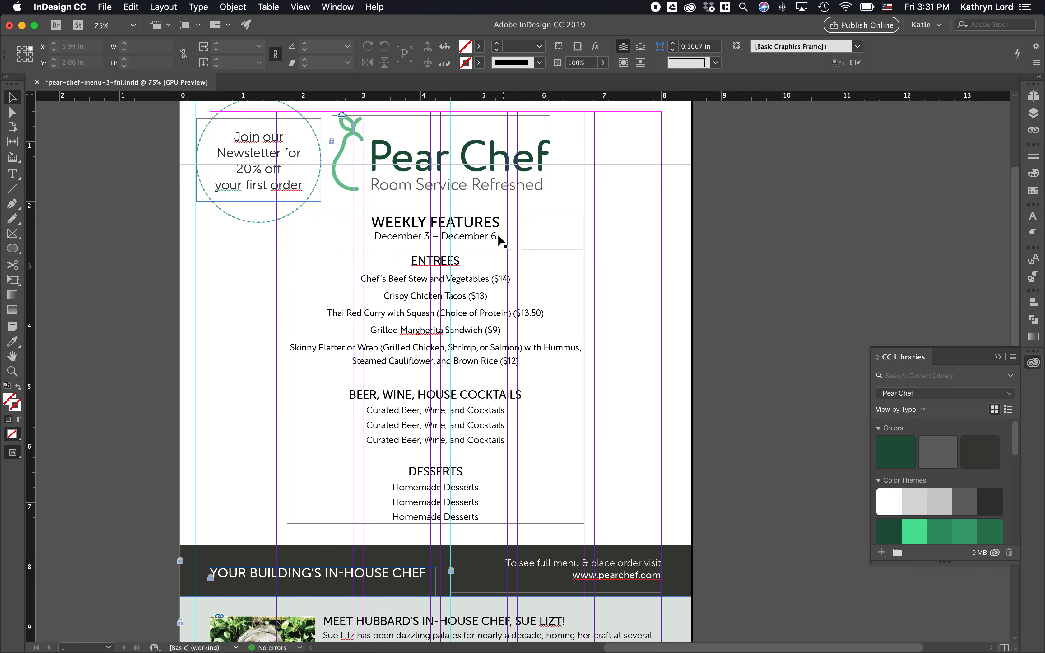
double_click(425, 237)
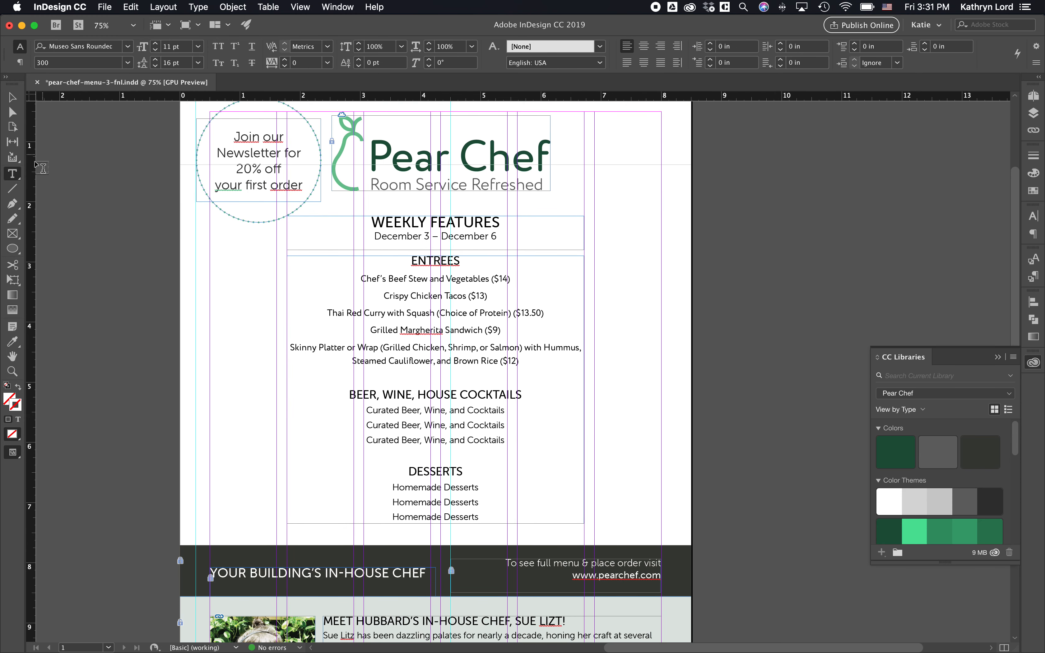
left_click(414, 236)
double_click(420, 236)
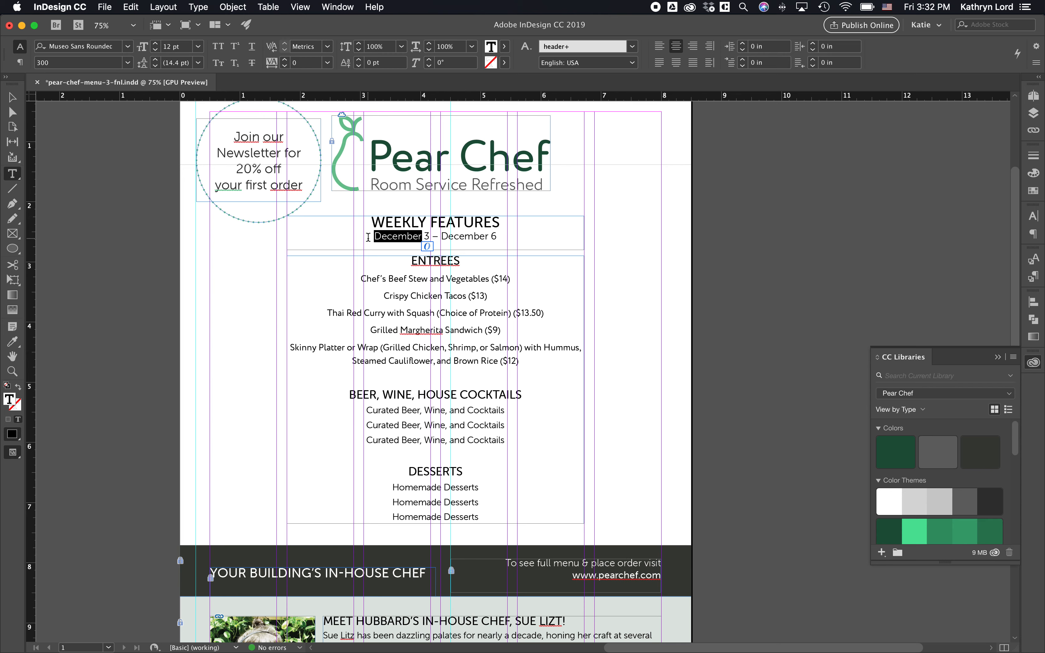
type("January")
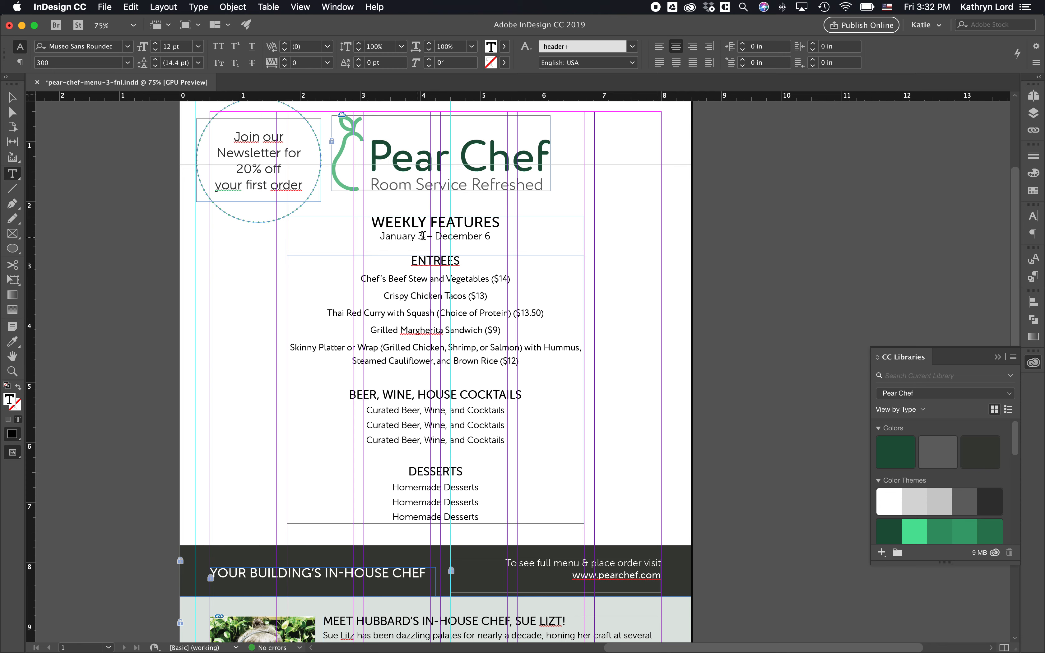
double_click(454, 235)
key("BackSpace")
type("January")
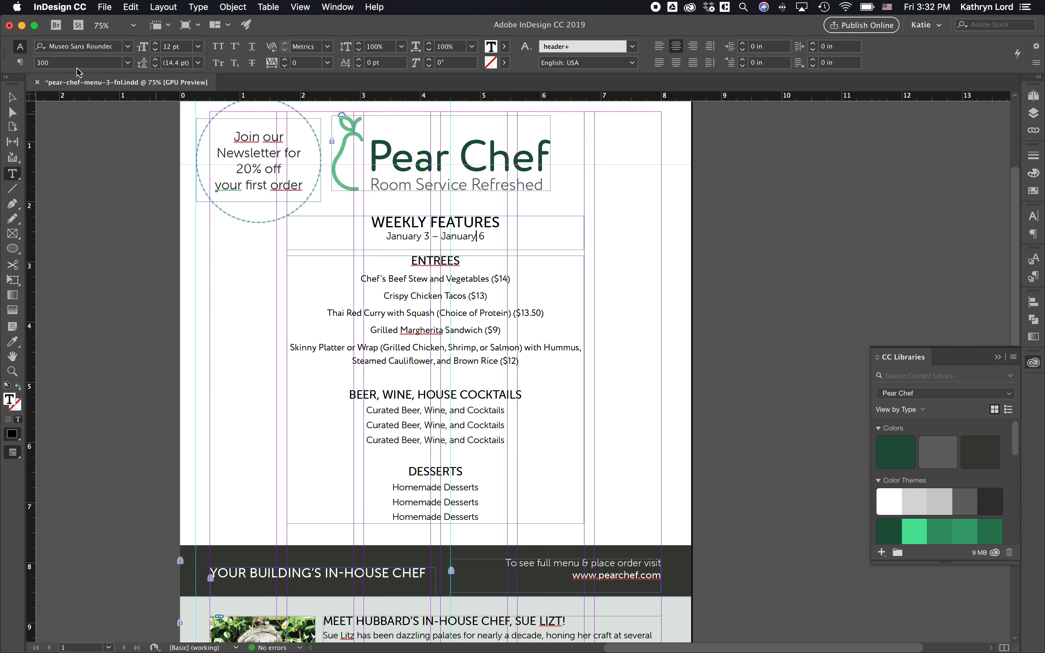
key("Escape")
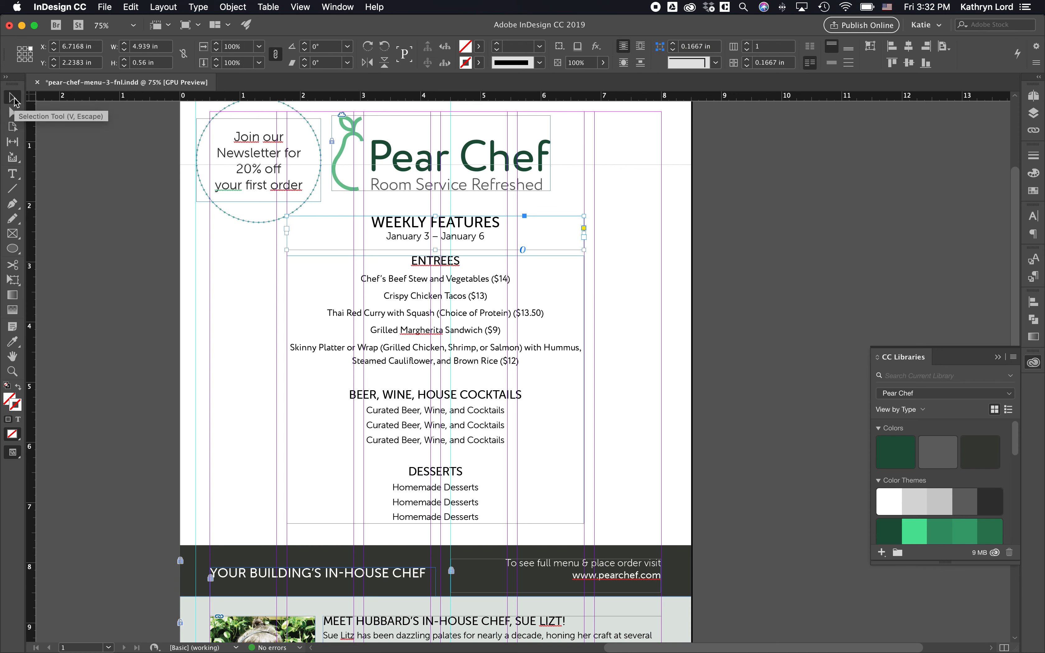
left_click(611, 262)
Move the dotted-circle newsletter offer with its text off the page onto the pasteboard beside the header
scroll(632, 343, "down", 5)
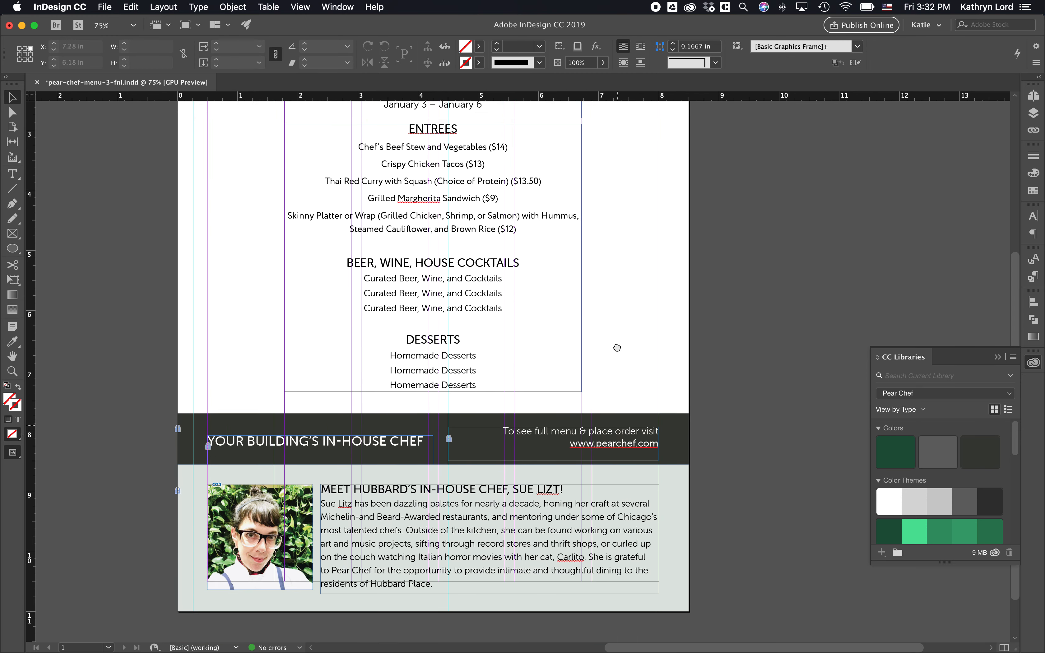
scroll(623, 416, "down", 2)
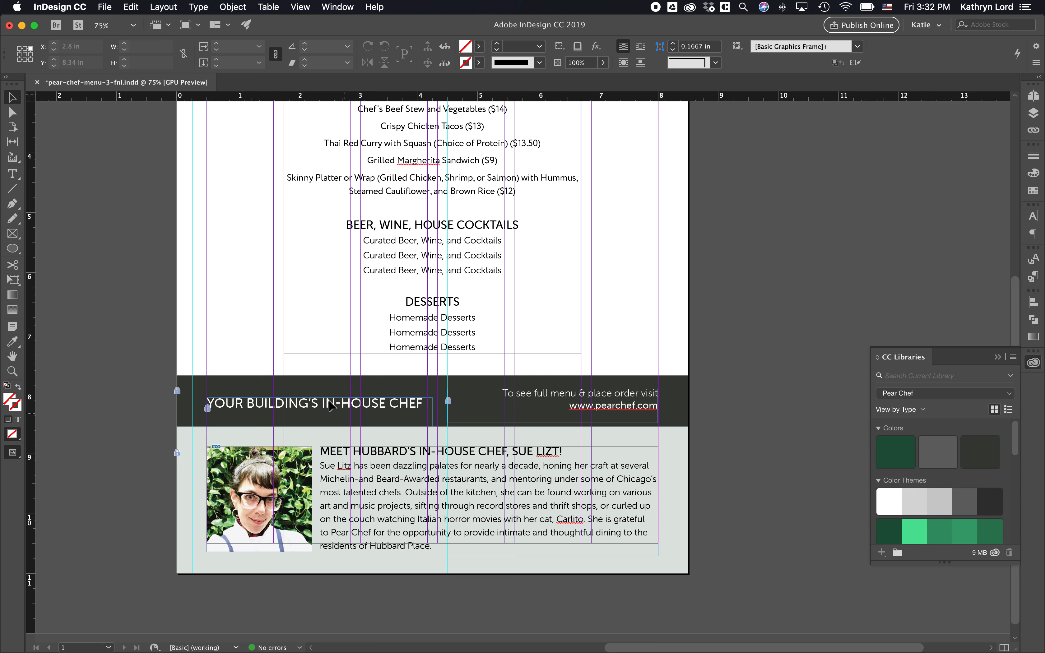
scroll(541, 376, "up", 8)
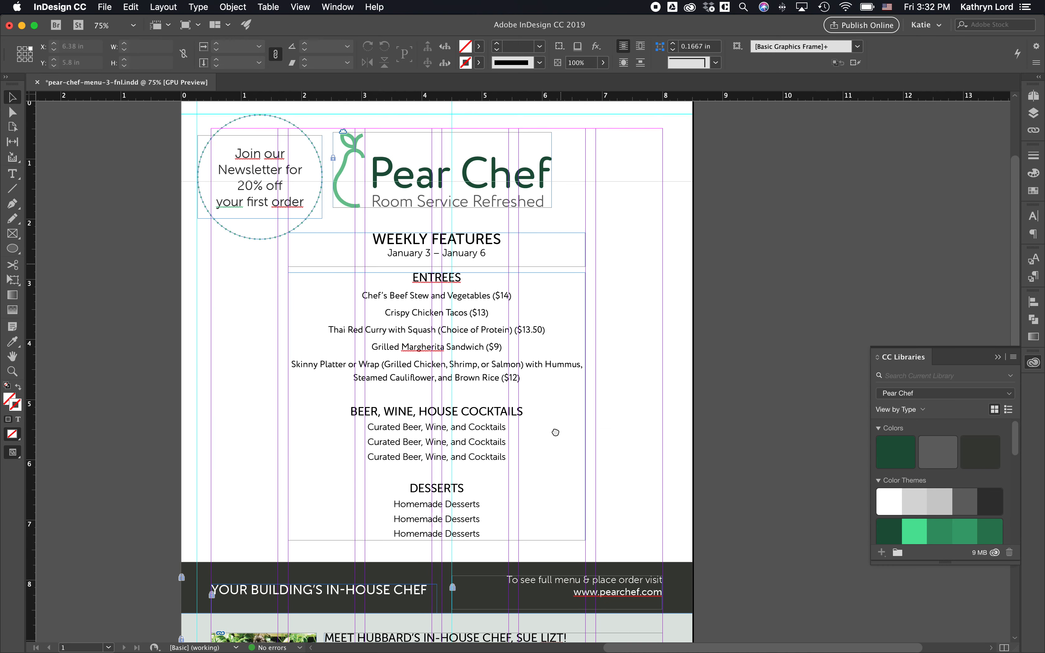
scroll(542, 376, "down", 4)
scroll(536, 389, "up", 2)
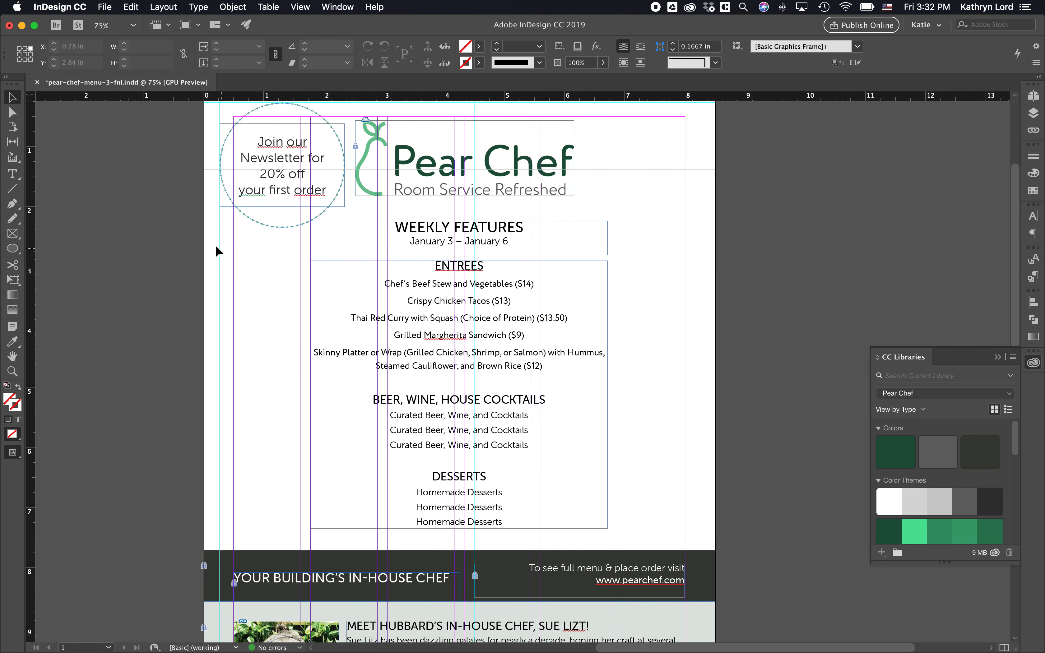
scroll(216, 248, "up", 3)
left_click(272, 232)
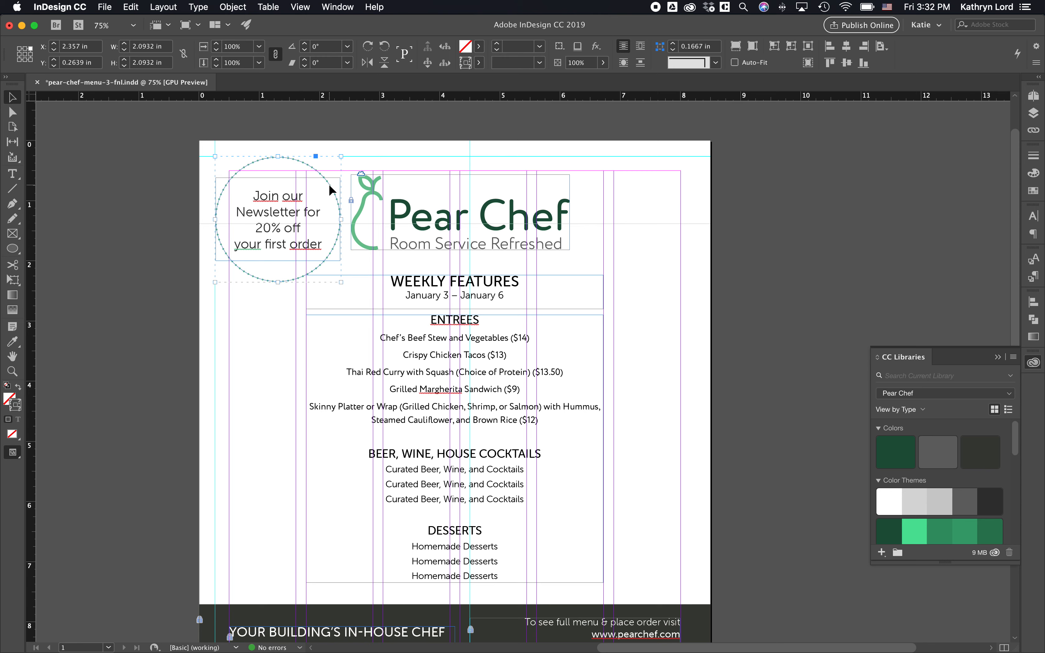
left_click_drag(329, 183, 195, 175)
left_click(168, 172)
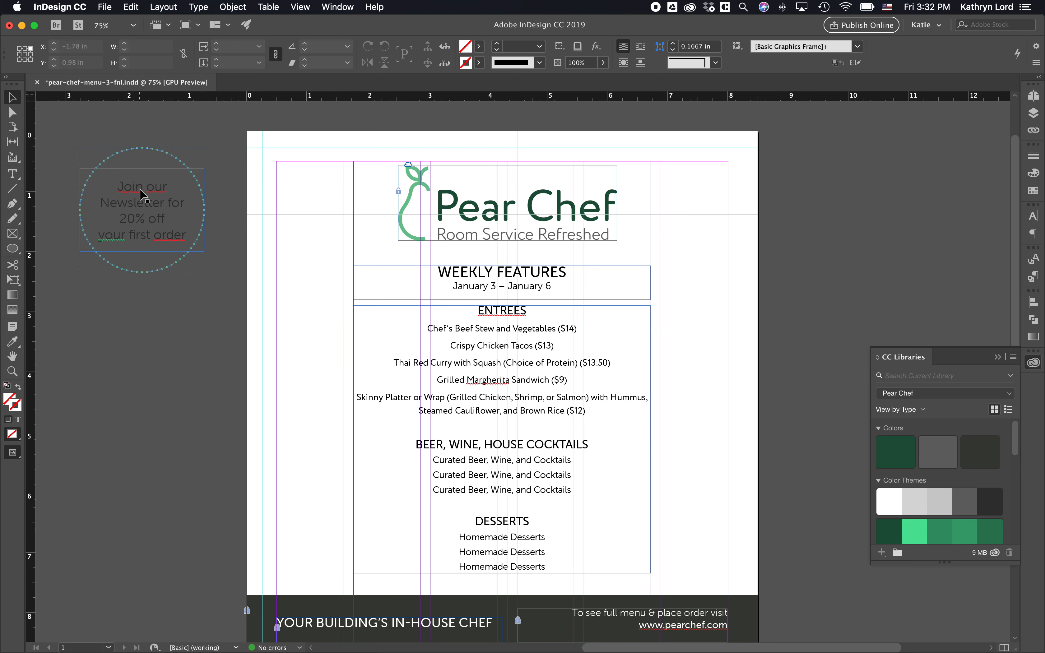
Select the chef photo beside the biography at the foot of the page and show its link details
scroll(574, 443, "down", 10)
scroll(574, 443, "right", 3)
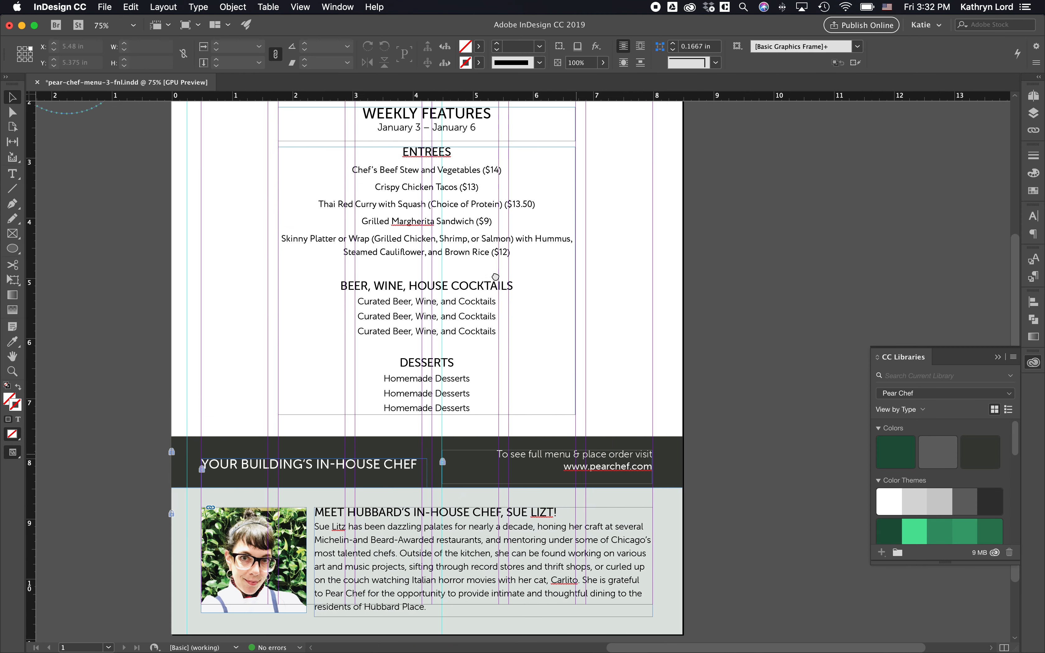
scroll(517, 383, "up", 8)
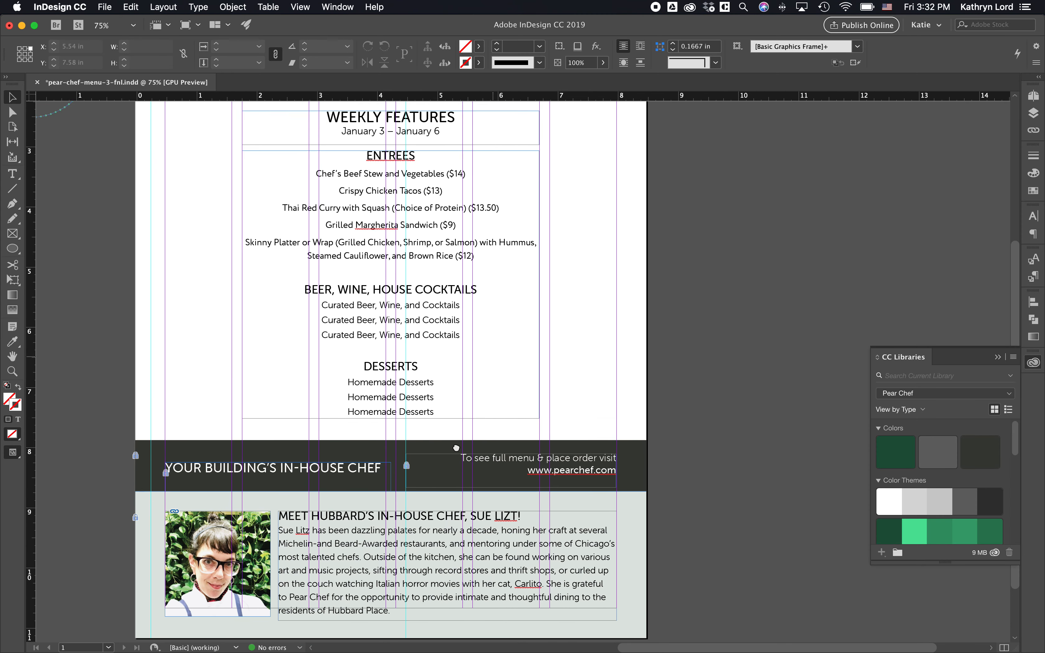
scroll(517, 449, "down", 3)
scroll(517, 449, "down", 4)
scroll(572, 343, "left", 3)
left_click(341, 485)
left_click(238, 480)
left_click(335, 479)
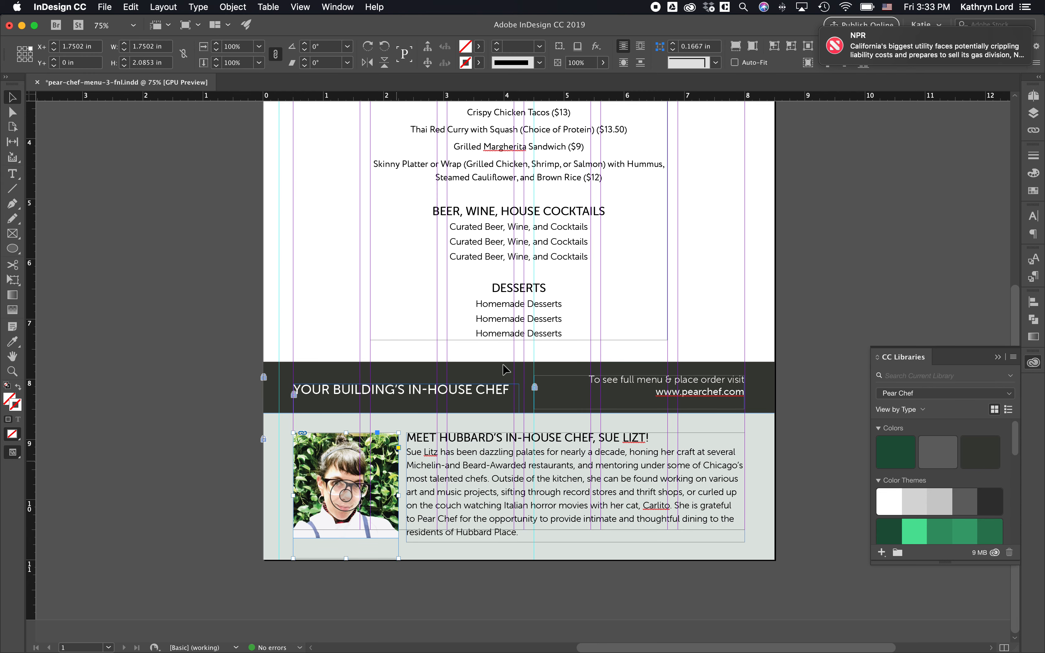
left_click(1033, 130)
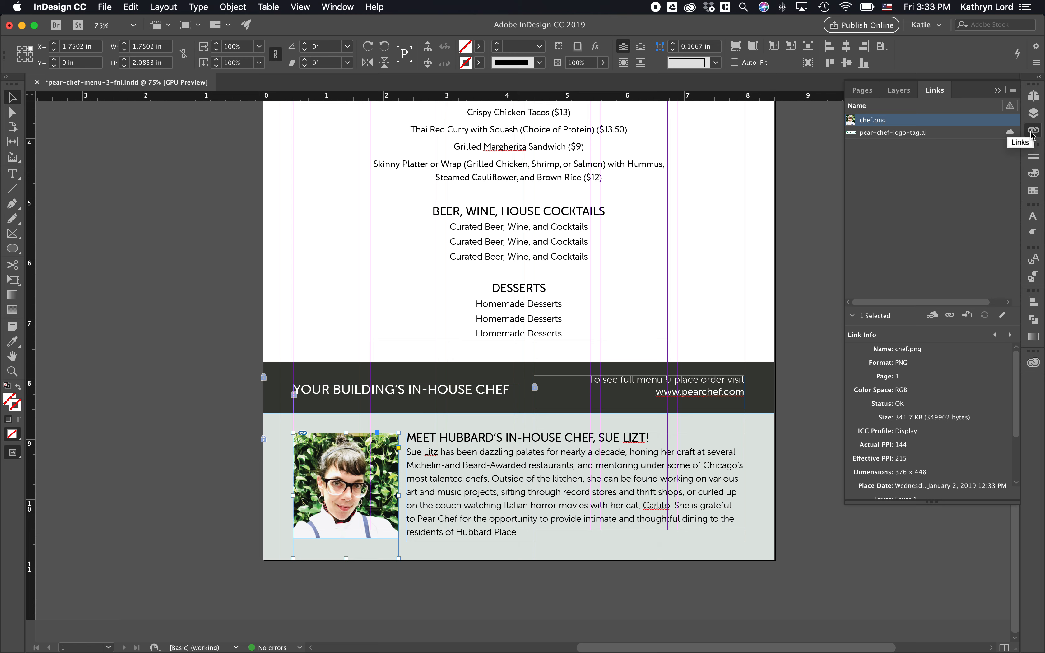
Relink the chef photo from chef.png to max.jpg in the Desktop folder
left_click(948, 315)
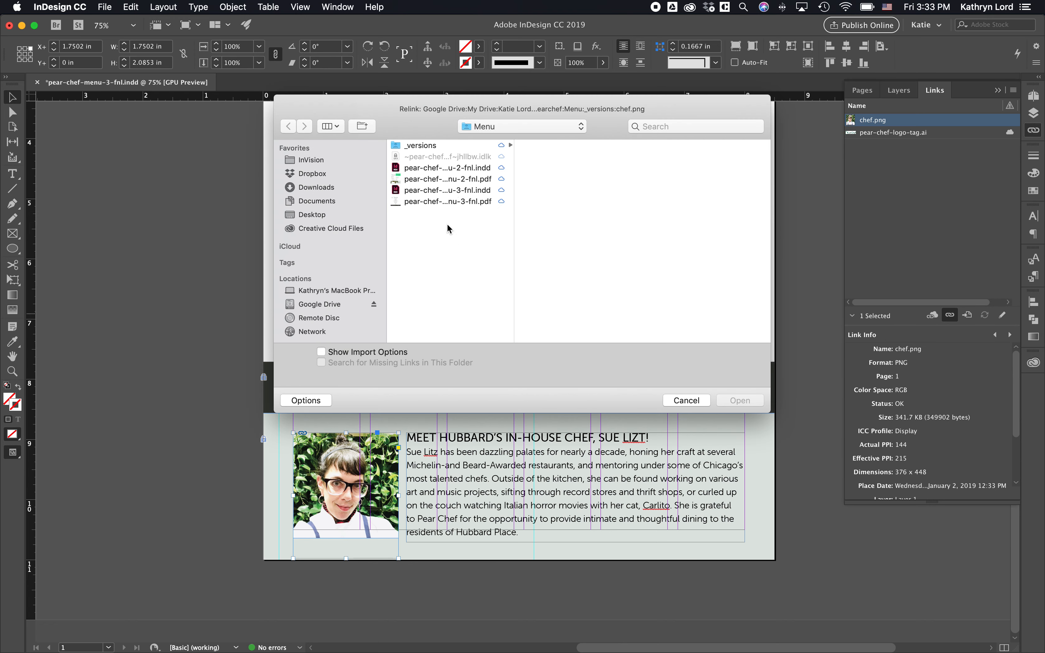
left_click(478, 145)
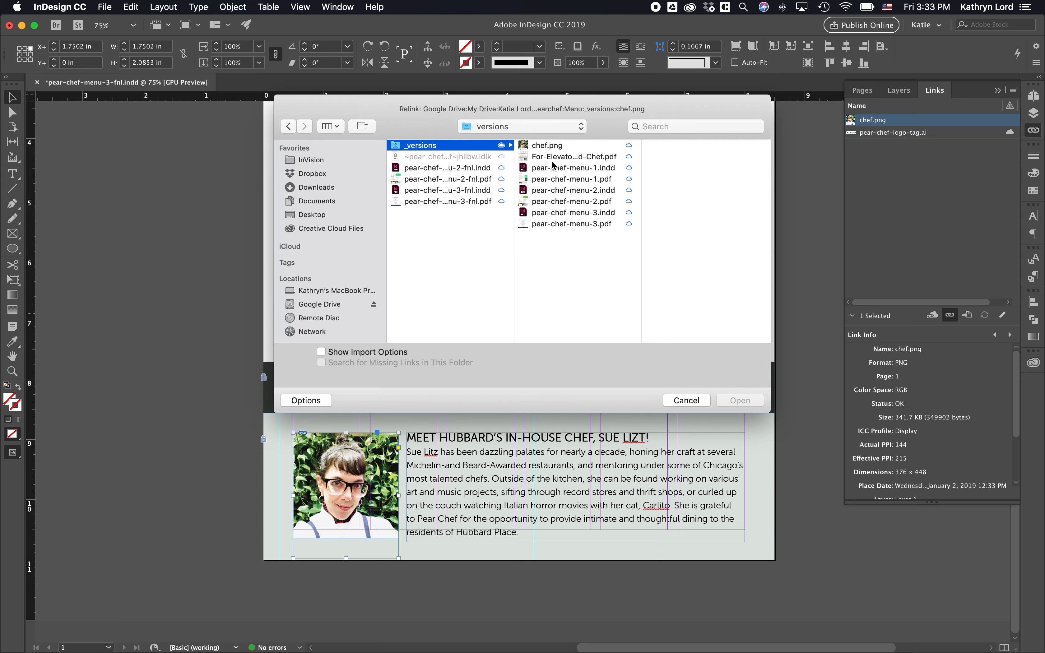
left_click(547, 145)
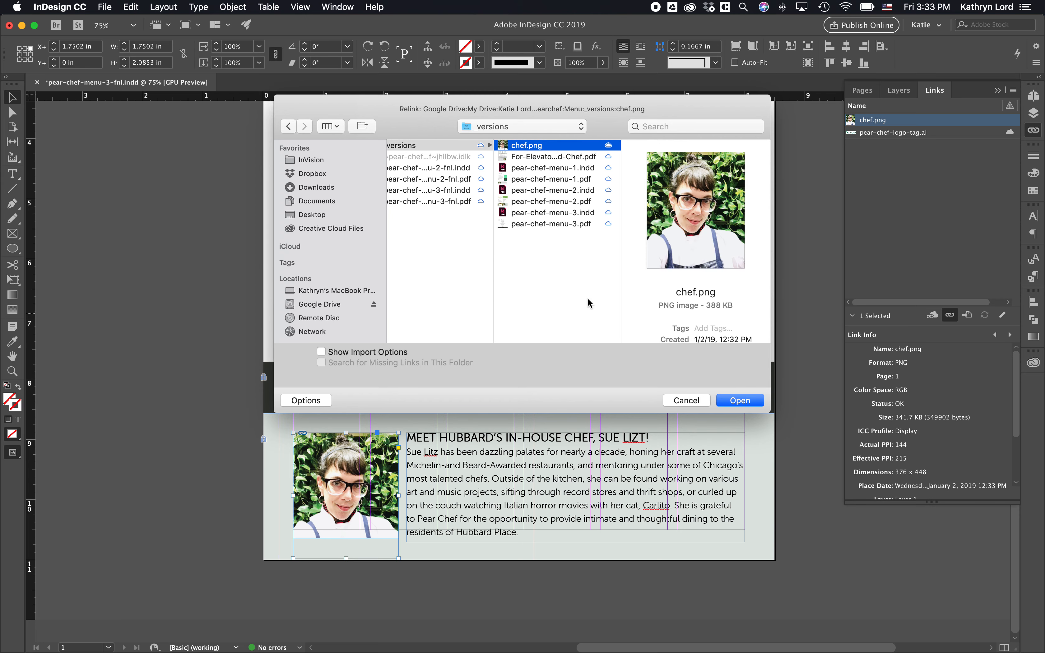
scroll(528, 158, "left", 2)
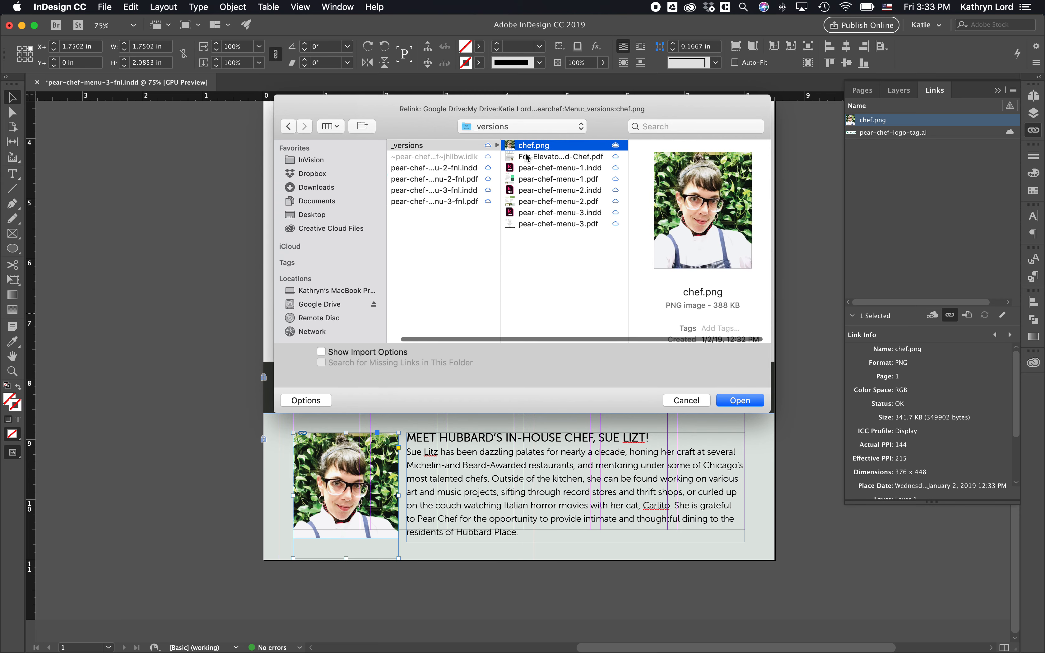
scroll(579, 270, "left", 1)
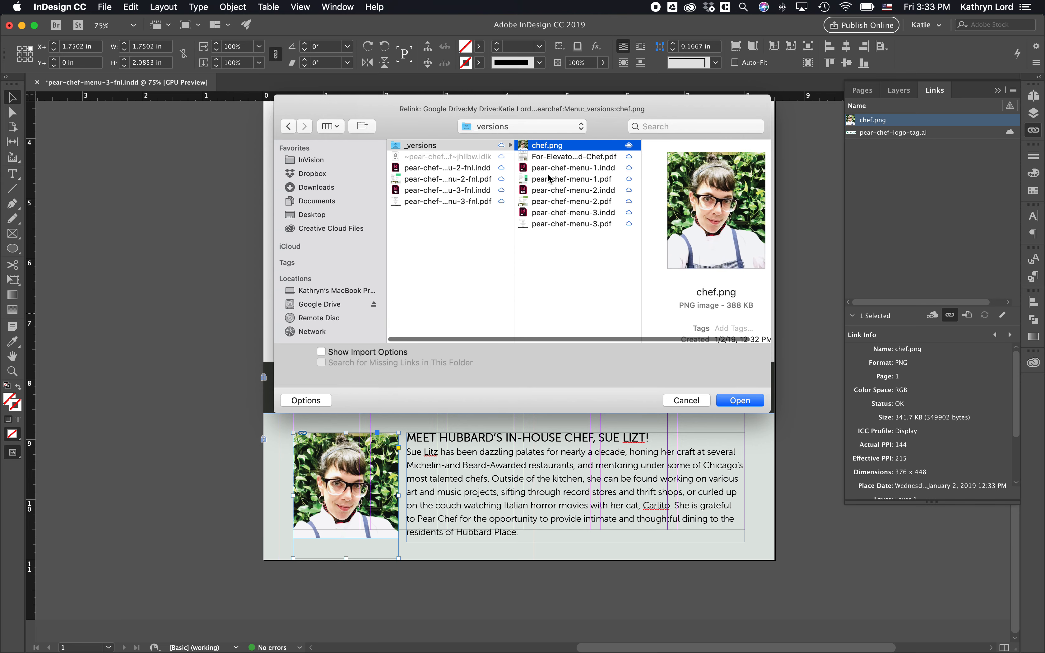
left_click(615, 300)
left_click(561, 145)
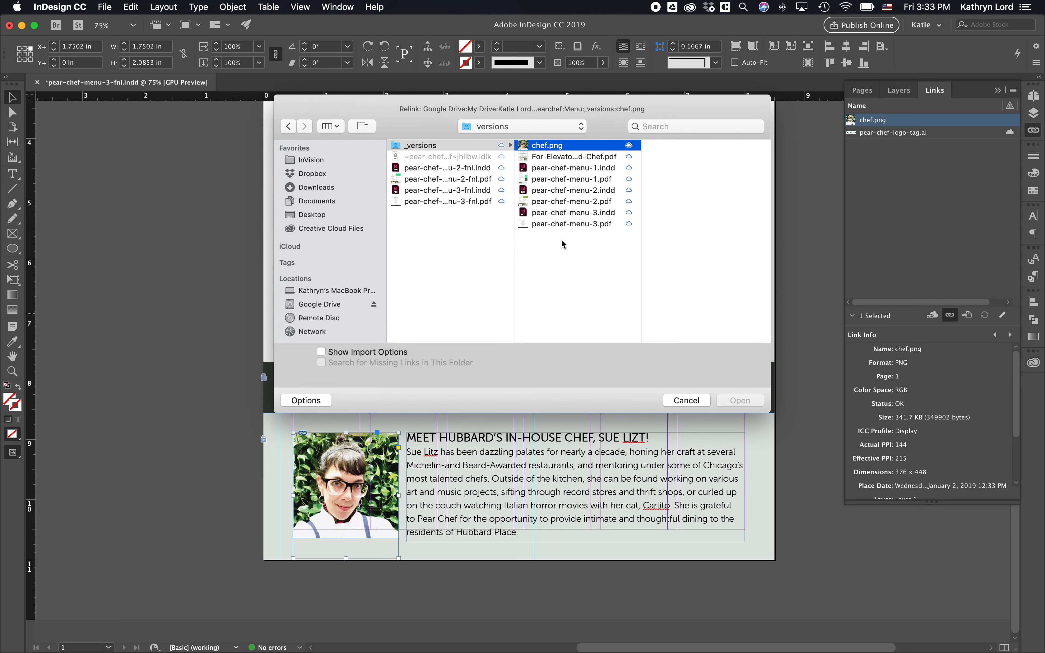
left_click(567, 274)
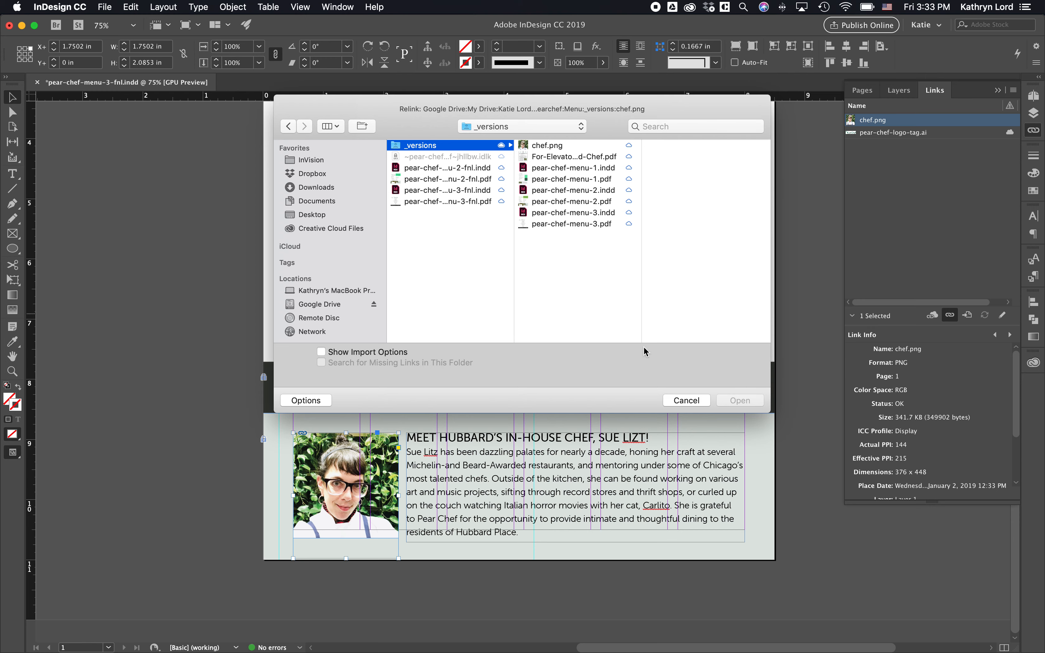
left_click(302, 215)
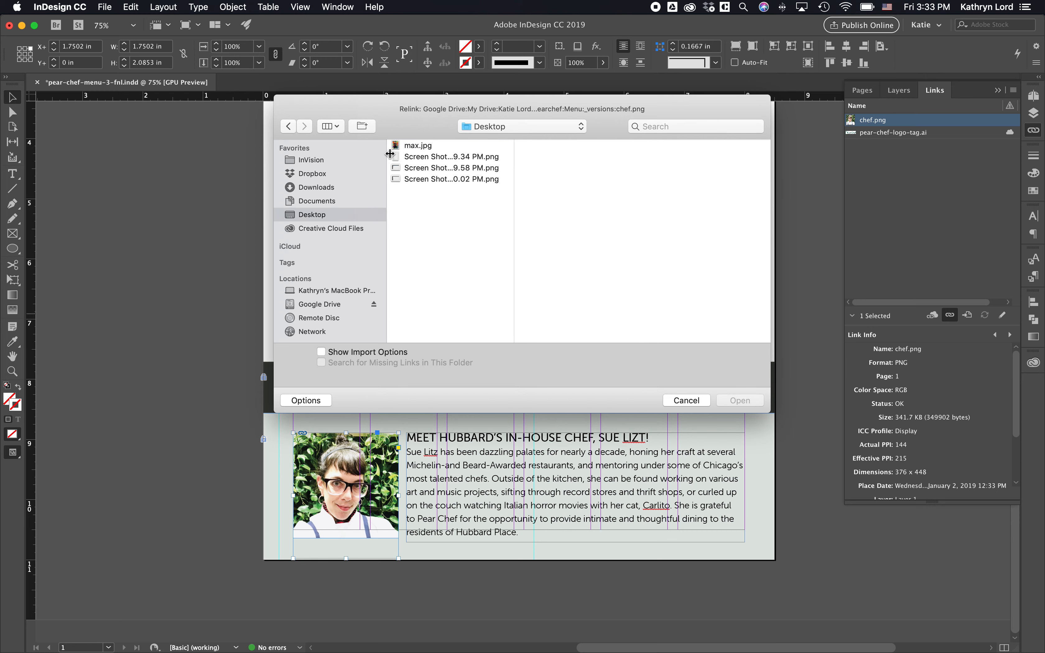
left_click(415, 146)
left_click(741, 401)
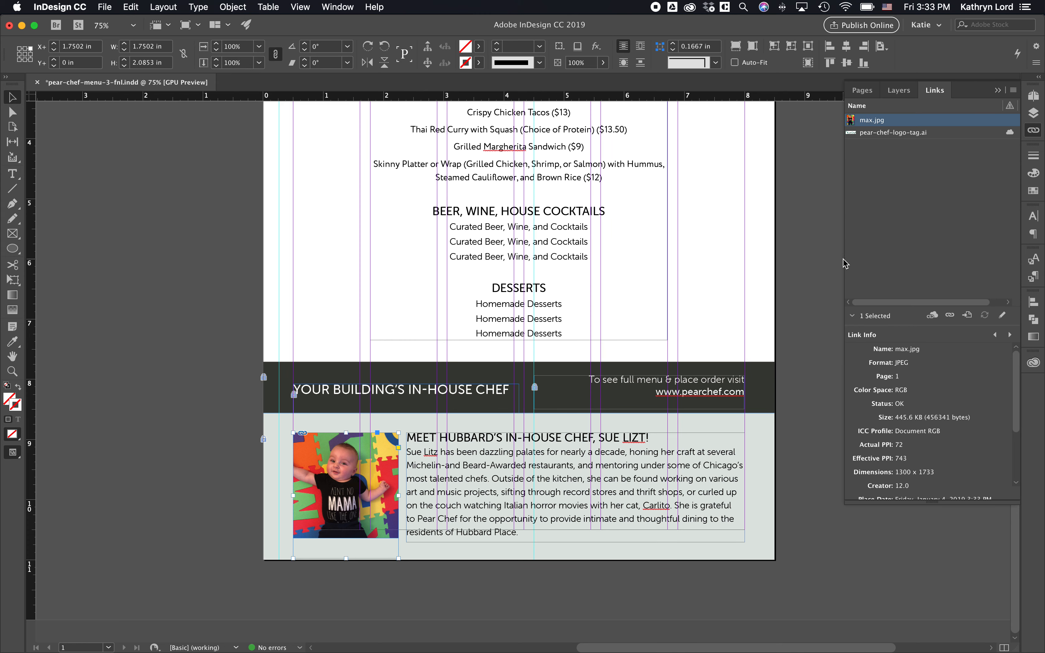
Place the text cursor in the chef biography paragraph, and return to having its text frame selected
scroll(700, 434, "right", 3)
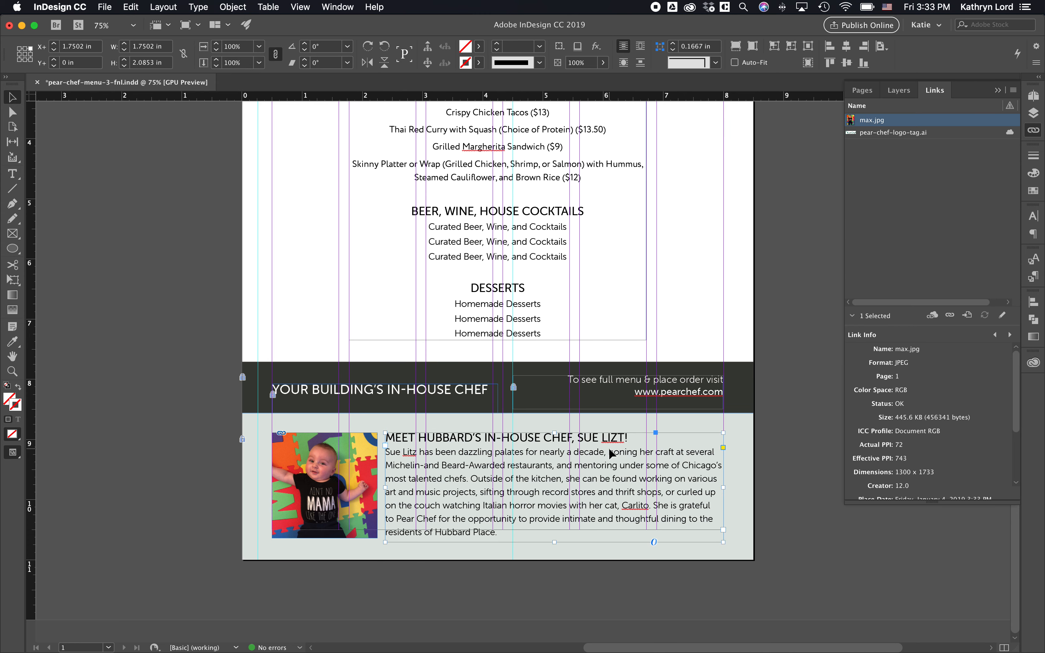
left_click(614, 453)
double_click(561, 439)
left_click(542, 459)
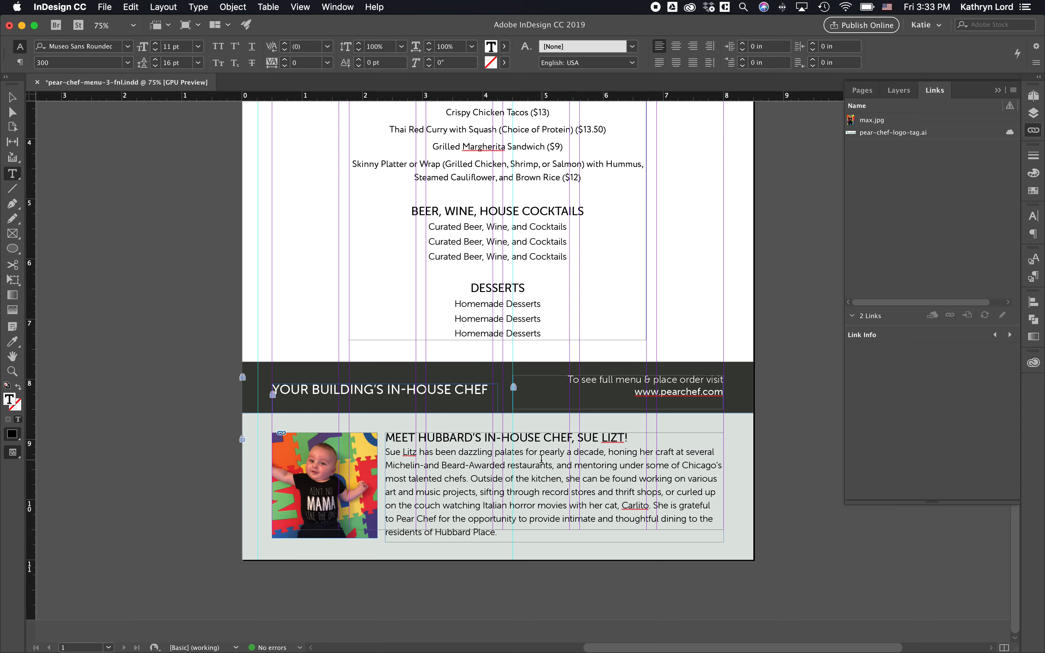
key("Escape")
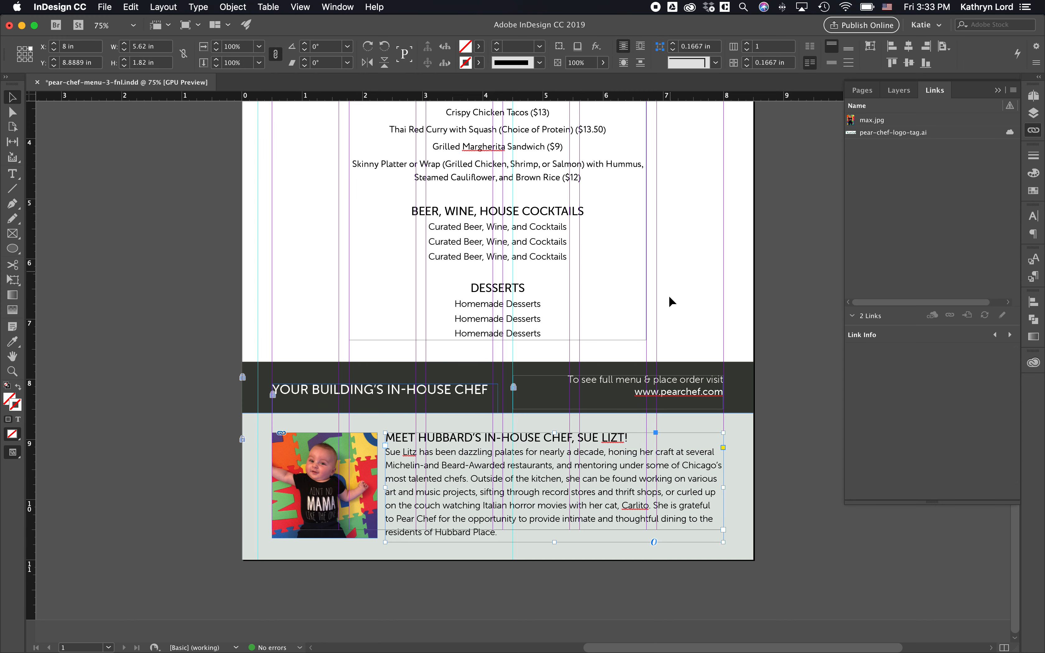
Undo the last relink of the chef photo
scroll(671, 301, "up", 5)
scroll(671, 301, "right", 2)
scroll(561, 380, "down", 4)
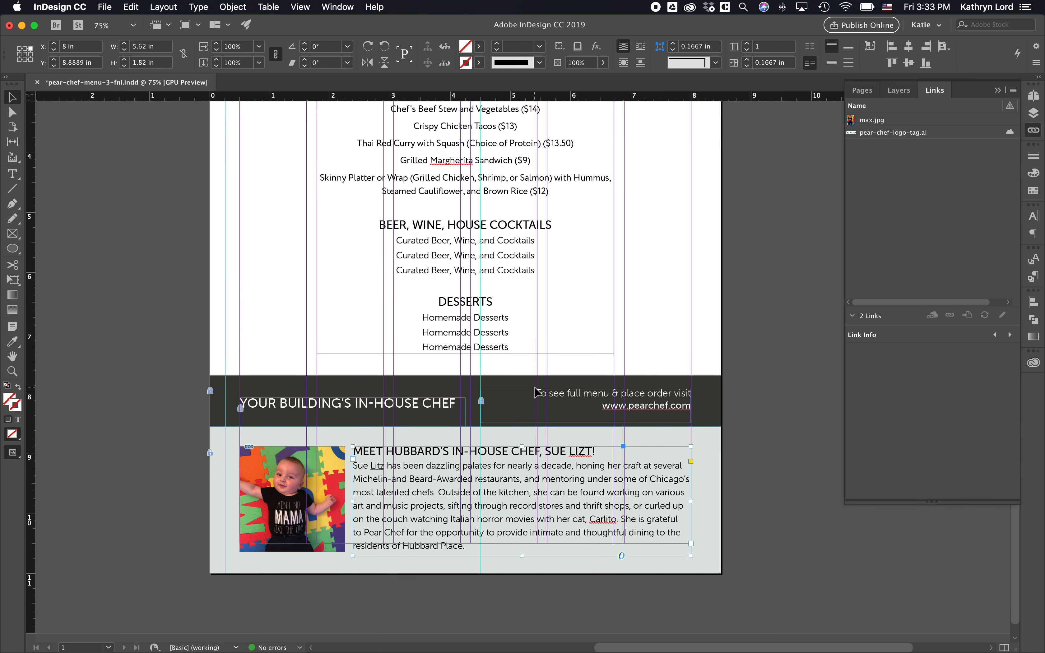
key("super+z")
scroll(509, 421, "up", 6)
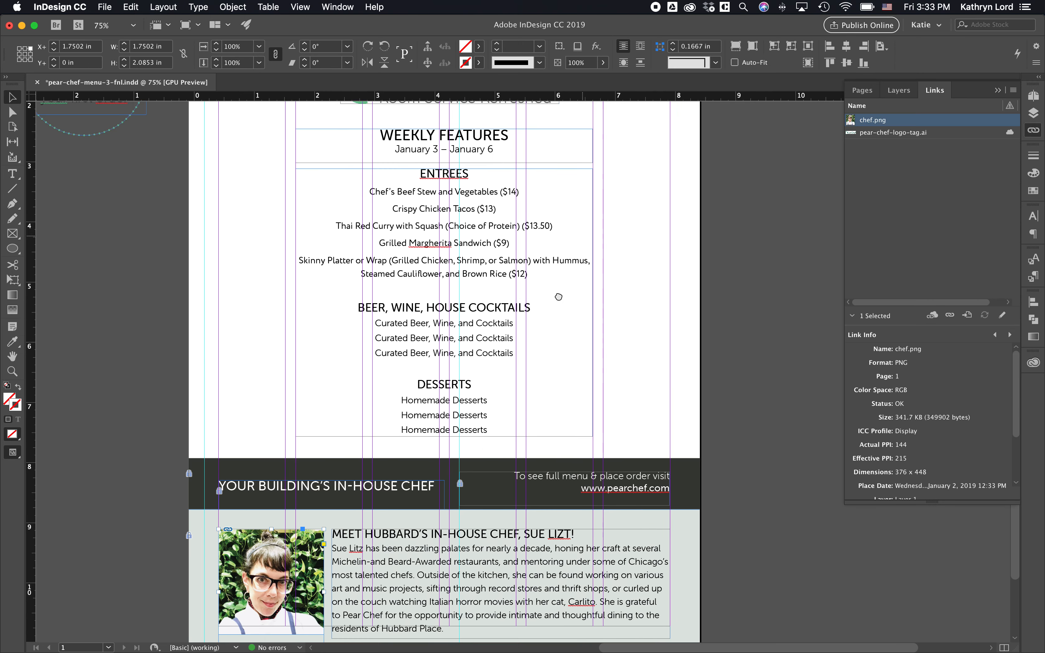
scroll(588, 341, "right", 2)
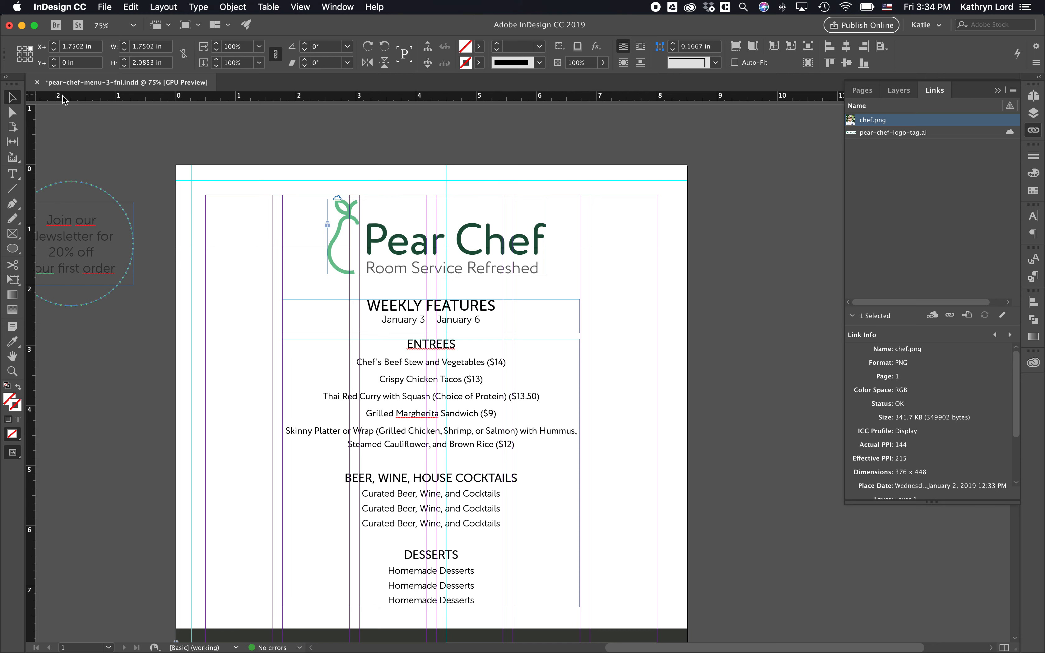
Save the document under the new name pear-chef-menu-3-fnl-edit.indd in the Menu folder
left_click(106, 10)
left_click(139, 100)
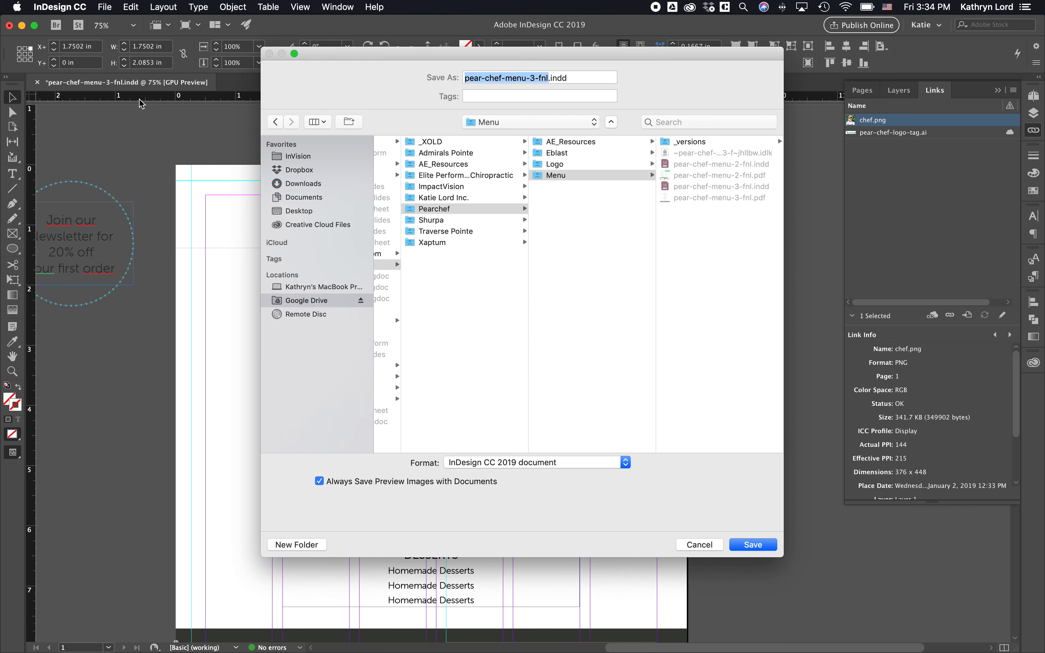
left_click(549, 78)
type("-edit")
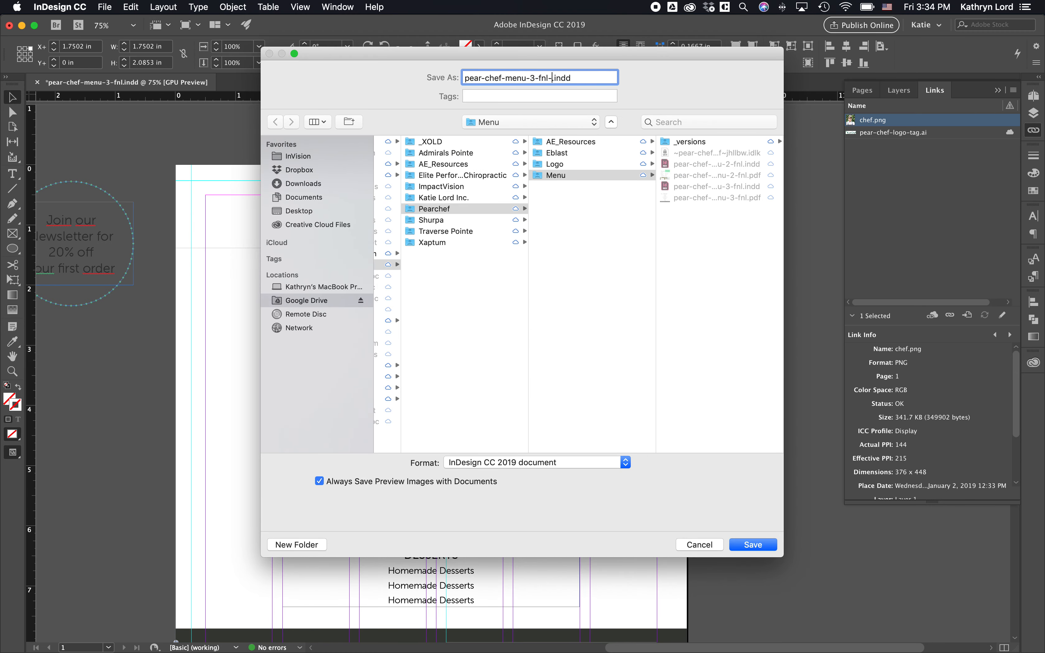
left_click(694, 229)
key("Return")
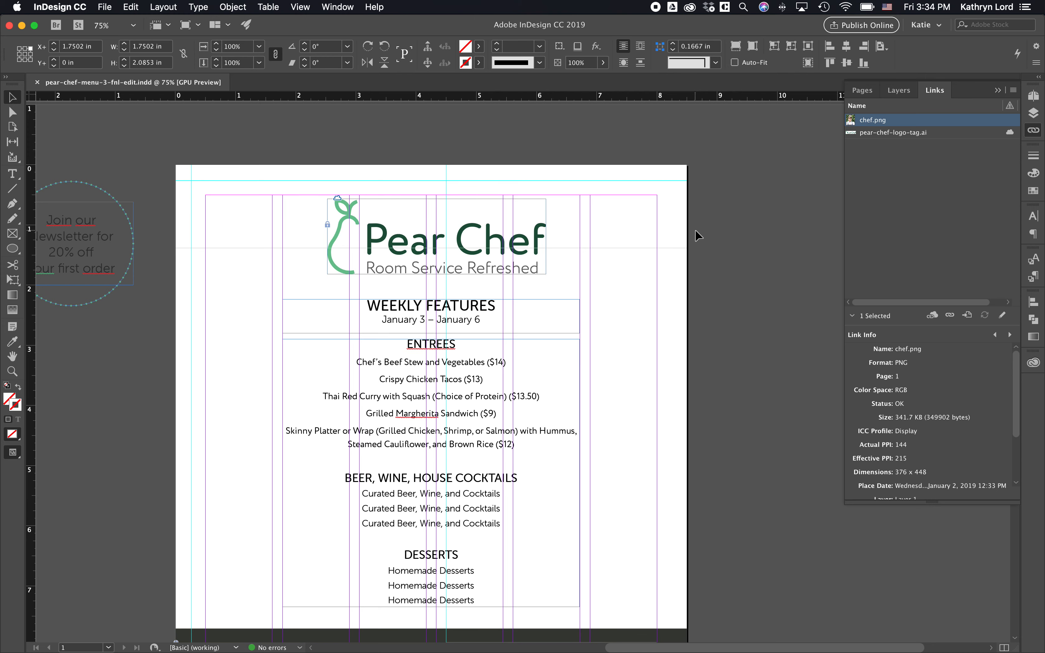
Export the menu as pear-chef-menu-3-fnl-edit.pdf in Adobe PDF (Print) format, using the [Smallest File Size] preset
left_click(104, 7)
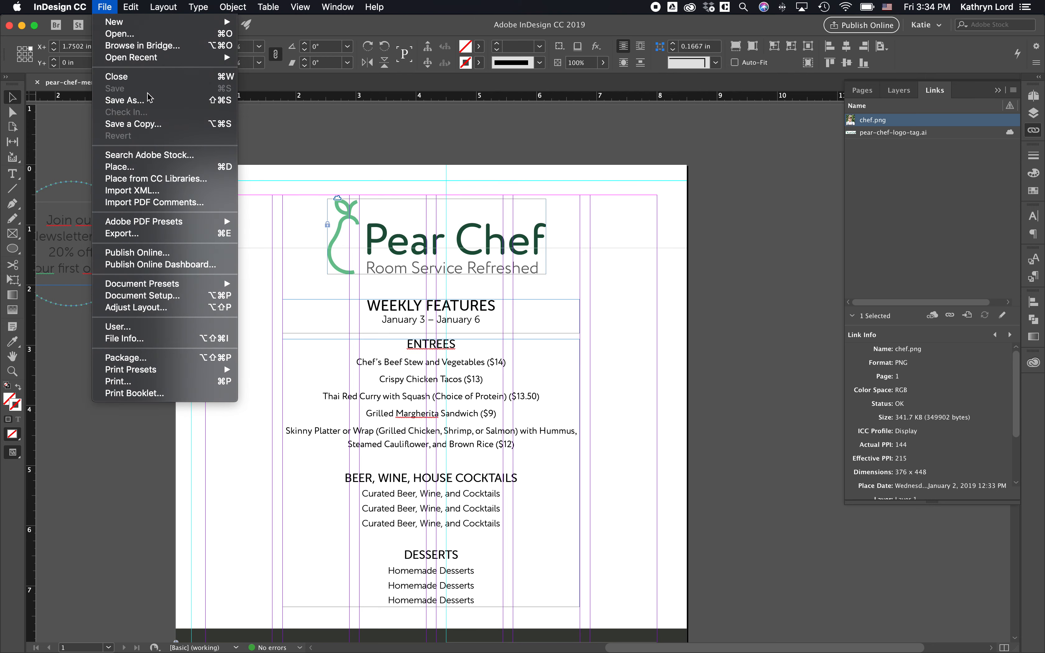
left_click(172, 234)
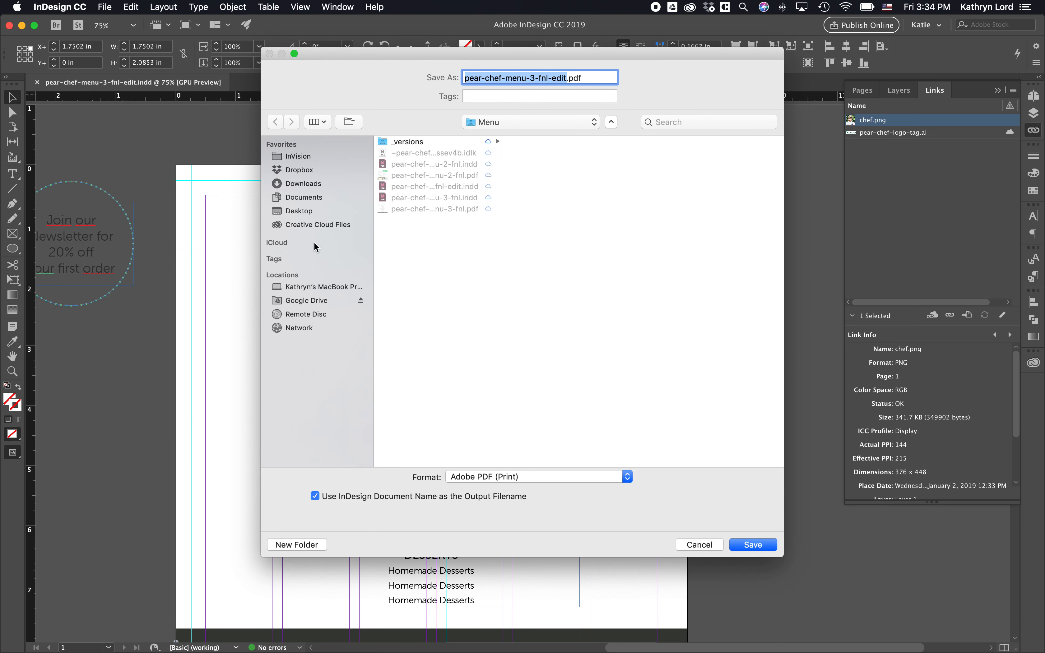
left_click(519, 476)
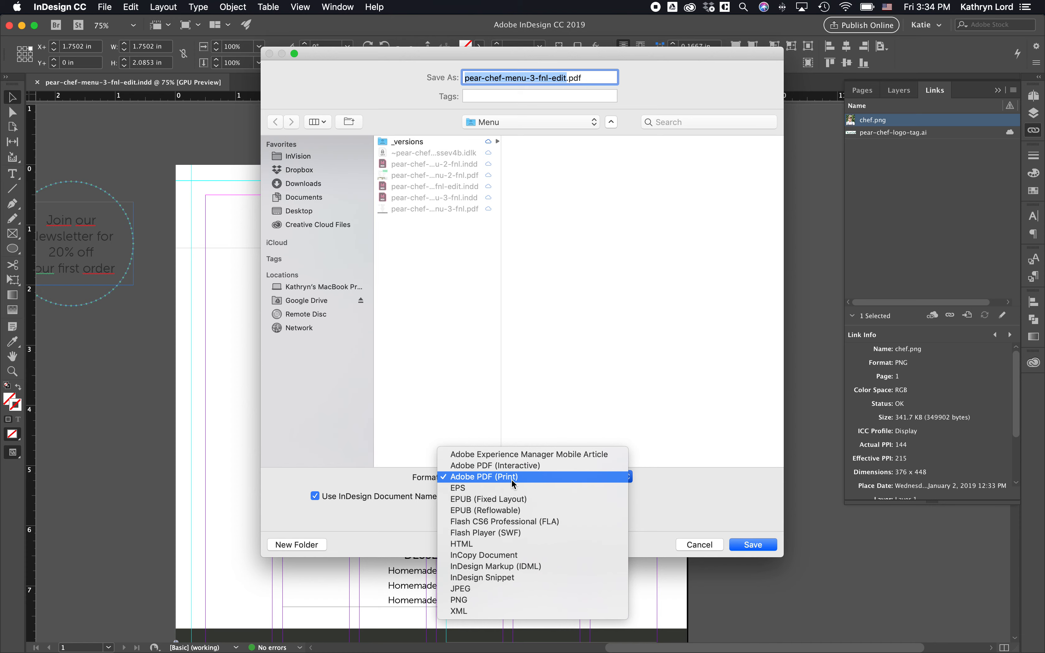
left_click(512, 477)
left_click(753, 544)
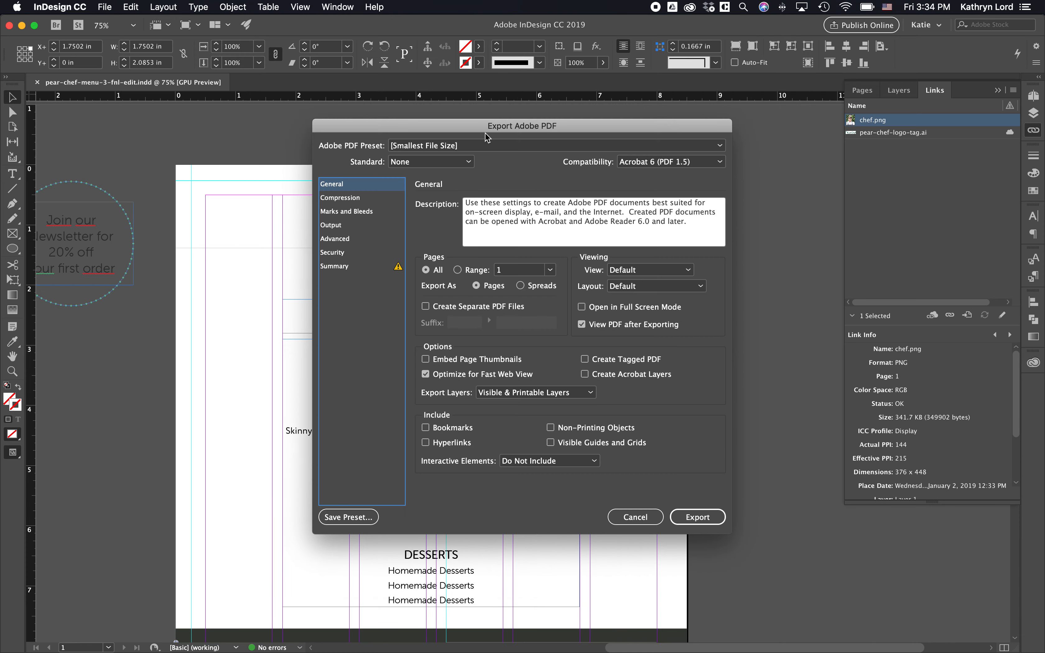
left_click(484, 147)
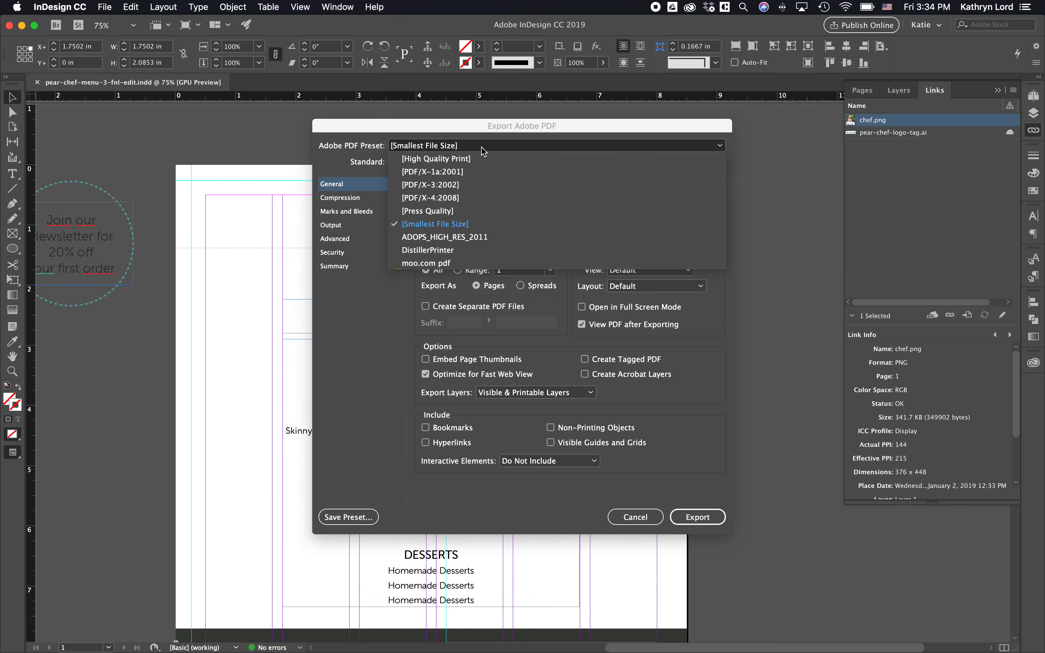
left_click(449, 225)
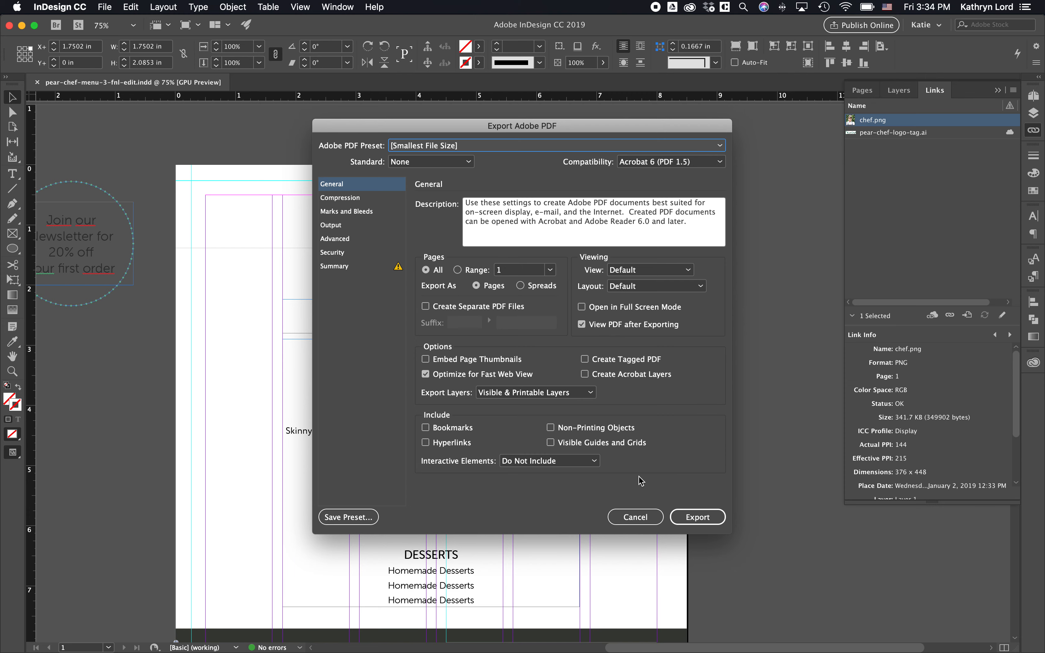
left_click(702, 517)
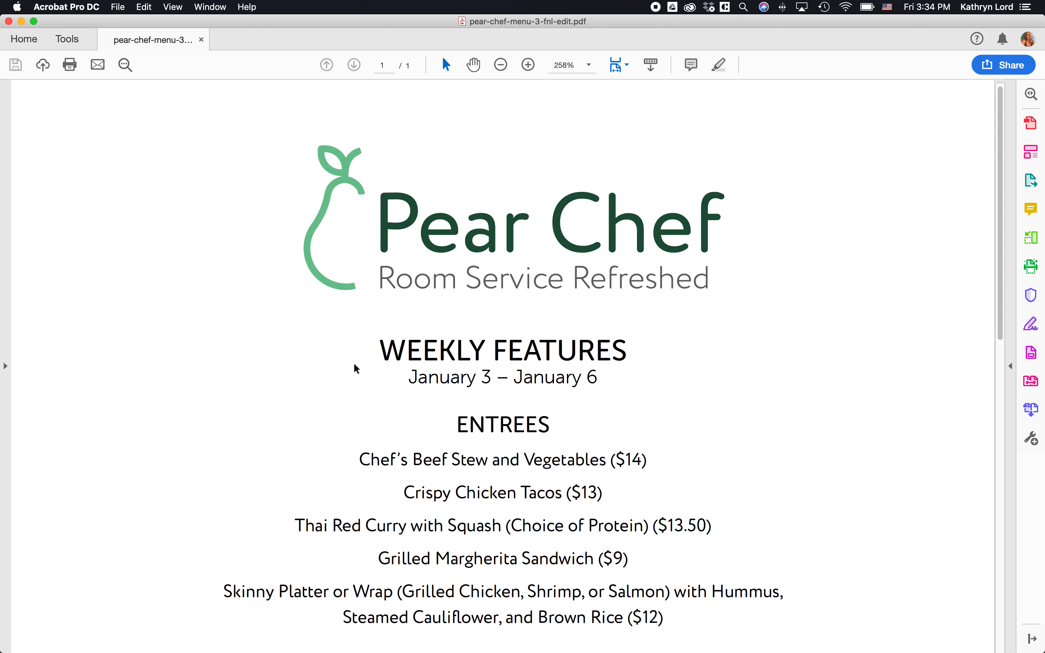
In Acrobat, display the exported menu PDF as one full page
left_click(622, 65)
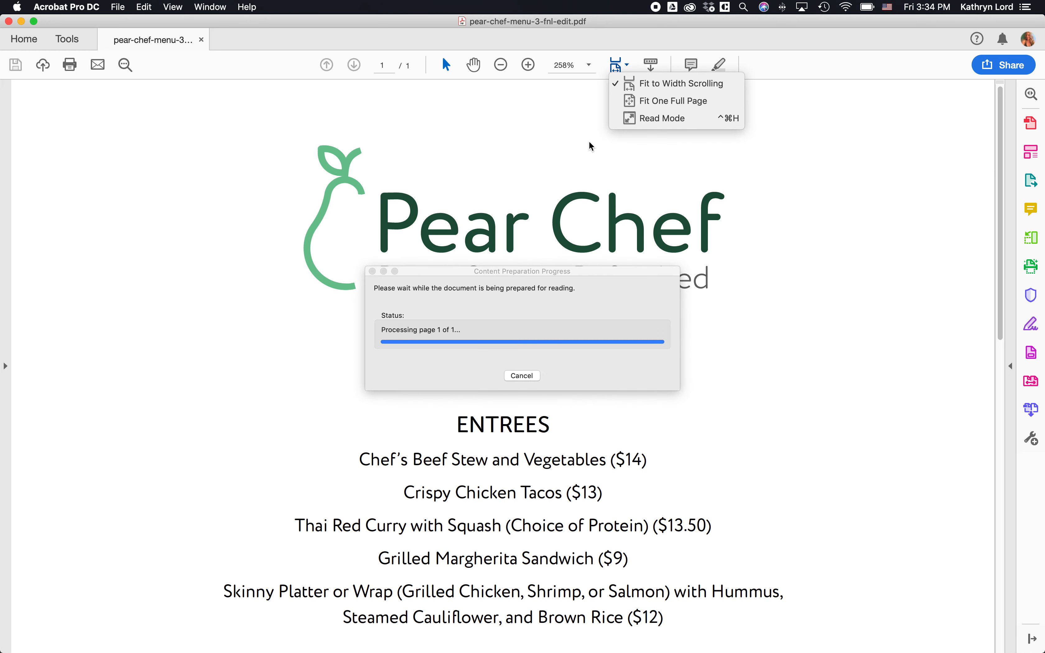
left_click(674, 100)
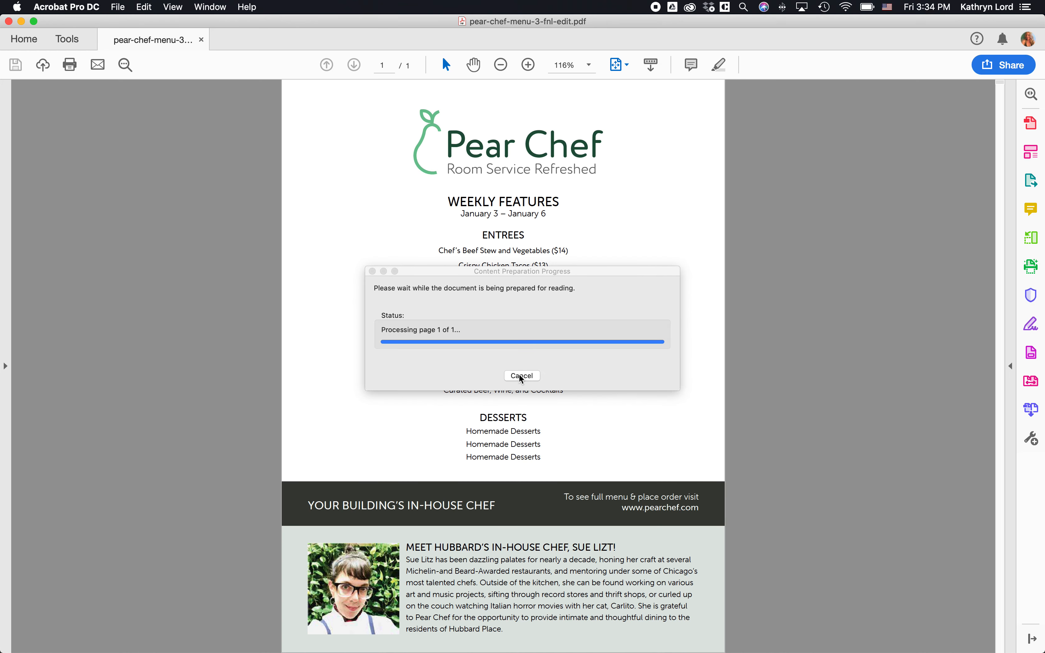